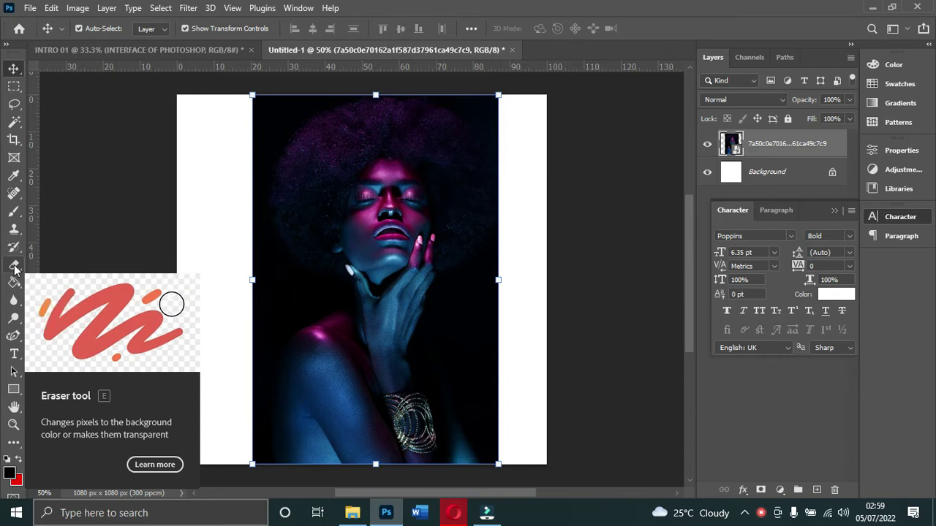
# - Rasterize the placed portrait layer so that its pixels can be erased
pyautogui.click(411, 199)
pyautogui.click(411, 199)
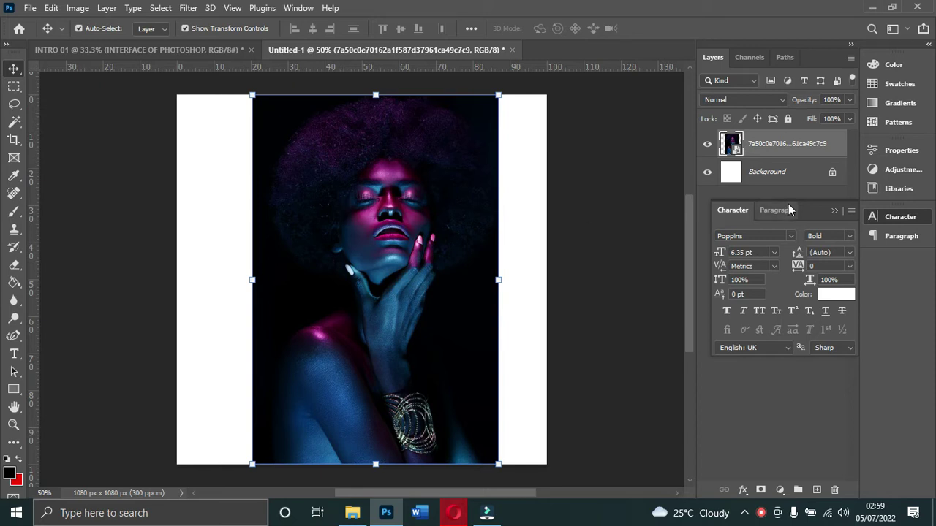
pyautogui.rightClick(786, 151)
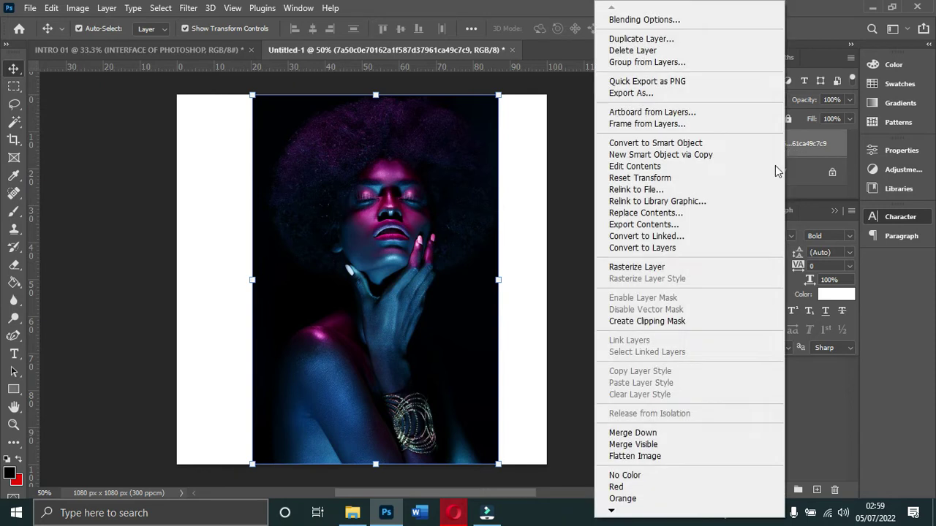
pyautogui.click(662, 269)
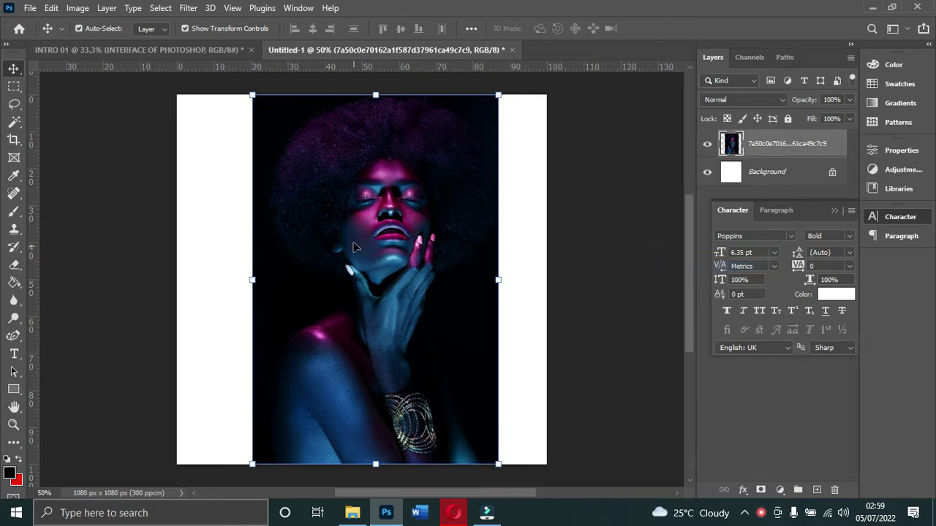
# - Erase the bottom part of the portrait with the Eraser tool in Brush mode, using a soft 464 px brush at 0% hardness
pyautogui.click(14, 266)
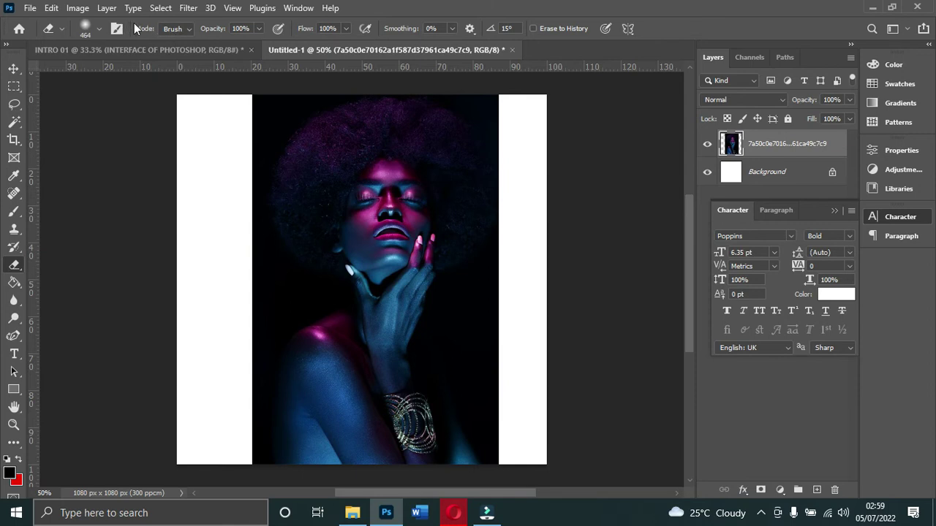
pyautogui.click(186, 31)
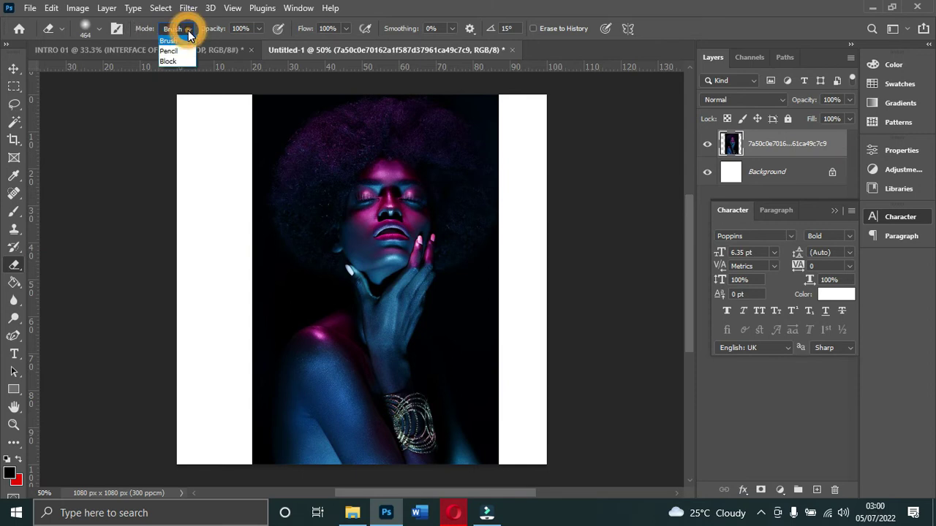
pyautogui.click(184, 29)
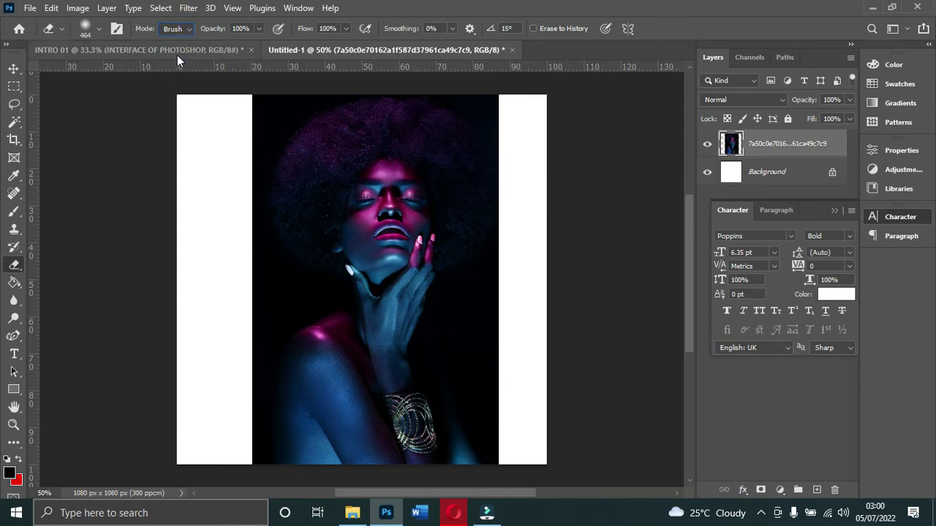
pyautogui.click(101, 31)
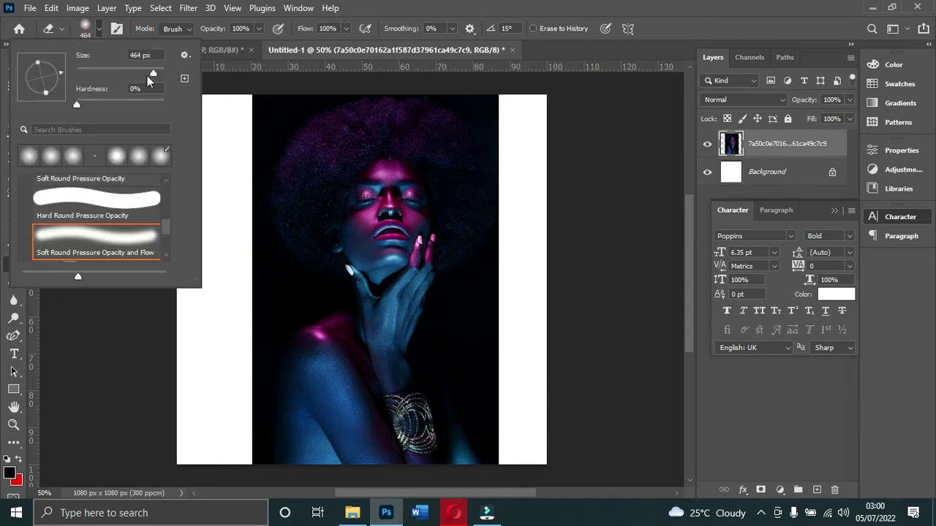
pyautogui.click(77, 105)
pyautogui.moveTo(138, 75); pyautogui.dragTo(60, 100)
pyautogui.click(134, 72)
pyautogui.moveTo(137, 72); pyautogui.dragTo(153, 73)
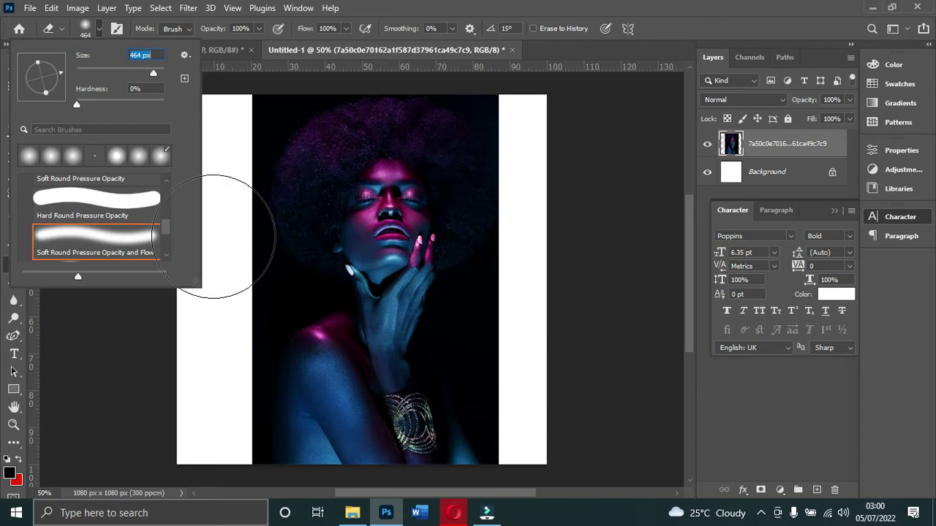
pyautogui.moveTo(445, 470)
pyautogui.mouseDown()
pyautogui.moveTo(310, 461)
pyautogui.moveTo(251, 470)
pyautogui.moveTo(392, 449)
pyautogui.moveTo(466, 460)
pyautogui.moveTo(428, 463)
pyautogui.moveTo(503, 449)
pyautogui.moveTo(268, 463)
pyautogui.moveTo(478, 468)
pyautogui.moveTo(512, 441)
pyautogui.moveTo(356, 442)
pyautogui.mouseUp()
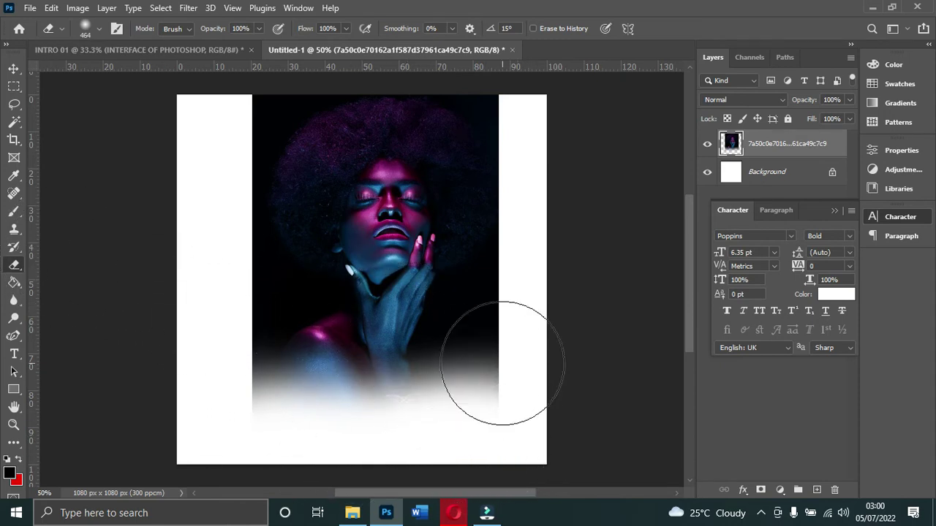
# - Select the Background layer and reset the Essentials workspace
pyautogui.click(758, 182)
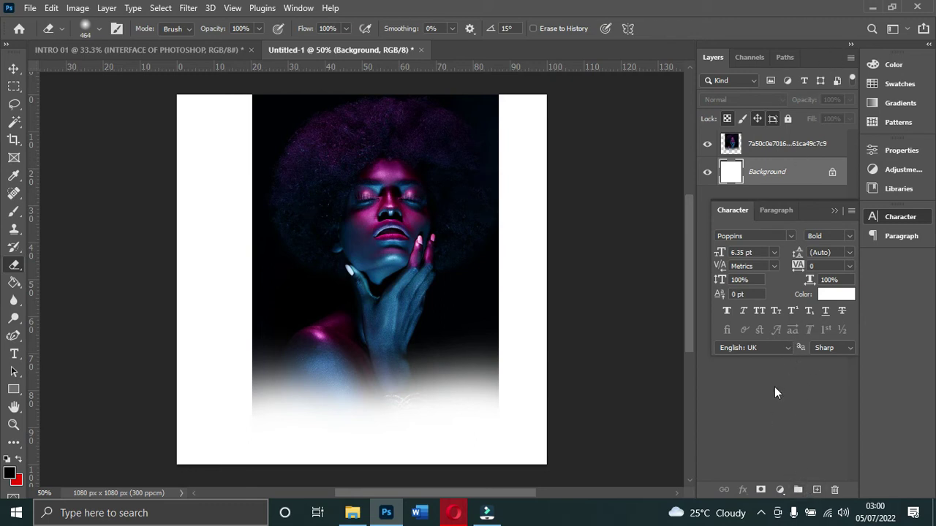
pyautogui.click(906, 31)
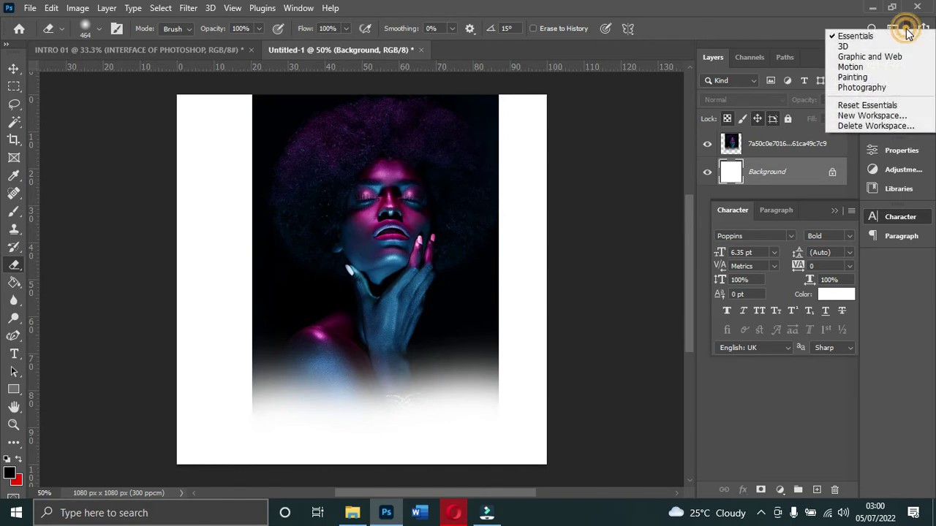
pyautogui.click(864, 106)
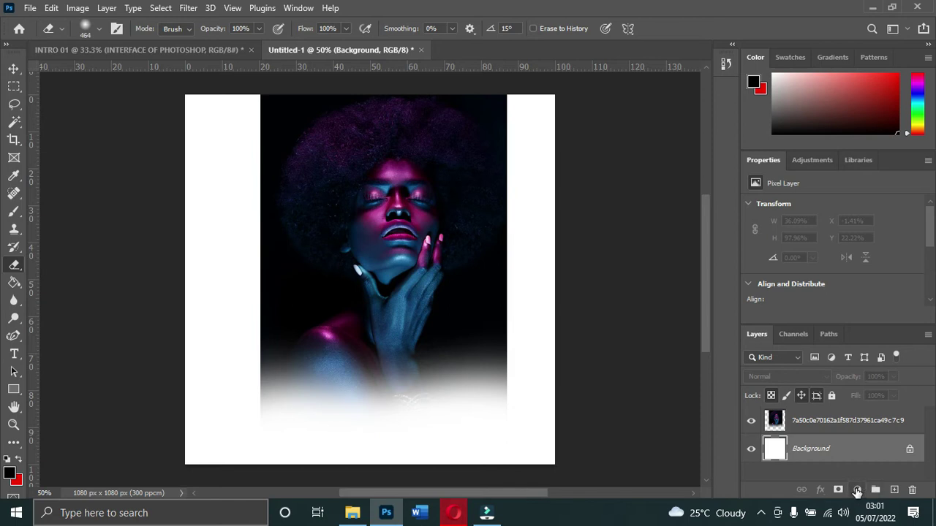
# - Add a Solid Color fill layer directly above the Background layer, coloured dark blue-violet #1a005b
pyautogui.click(857, 490)
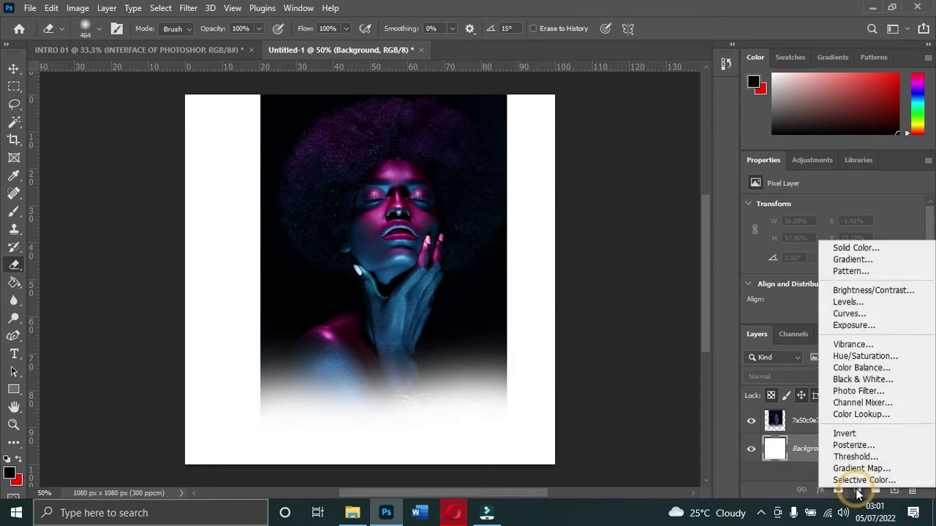
pyautogui.click(856, 490)
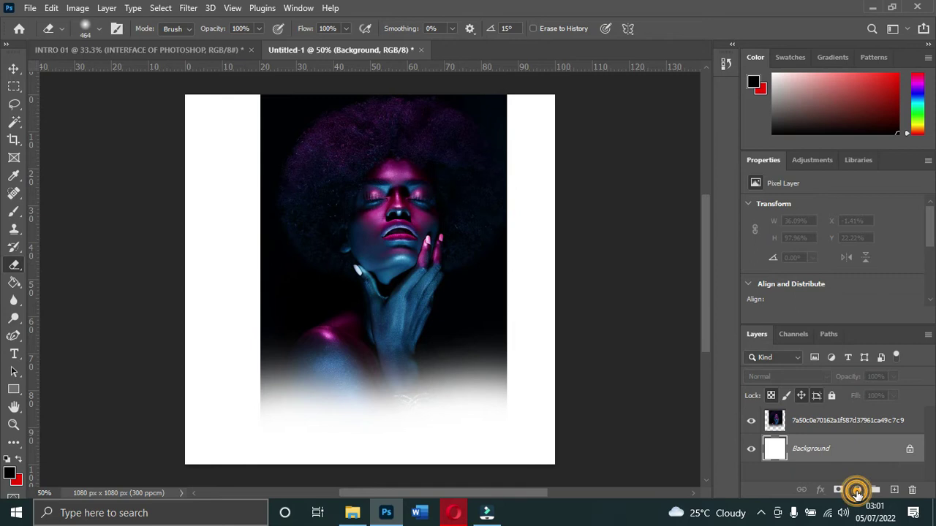
pyautogui.click(857, 490)
pyautogui.click(857, 490)
pyautogui.click(856, 490)
pyautogui.click(857, 490)
pyautogui.click(857, 489)
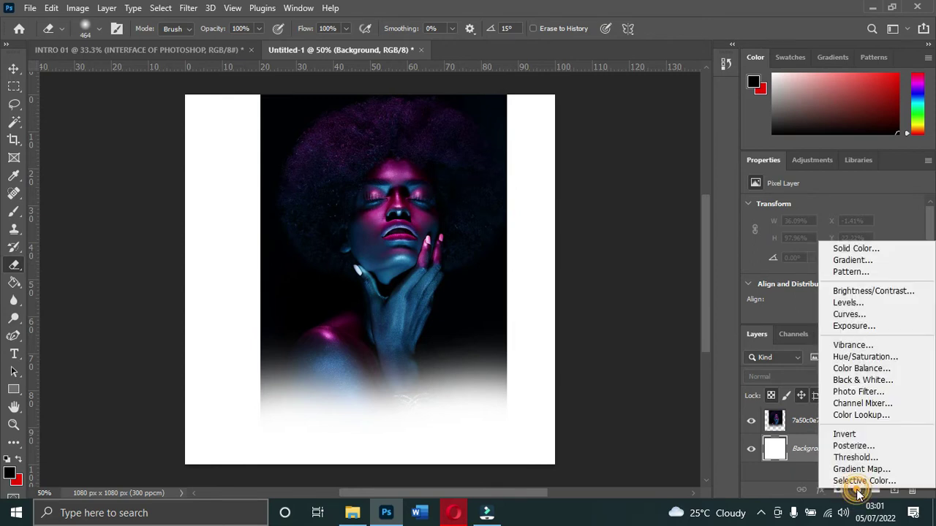
pyautogui.click(854, 249)
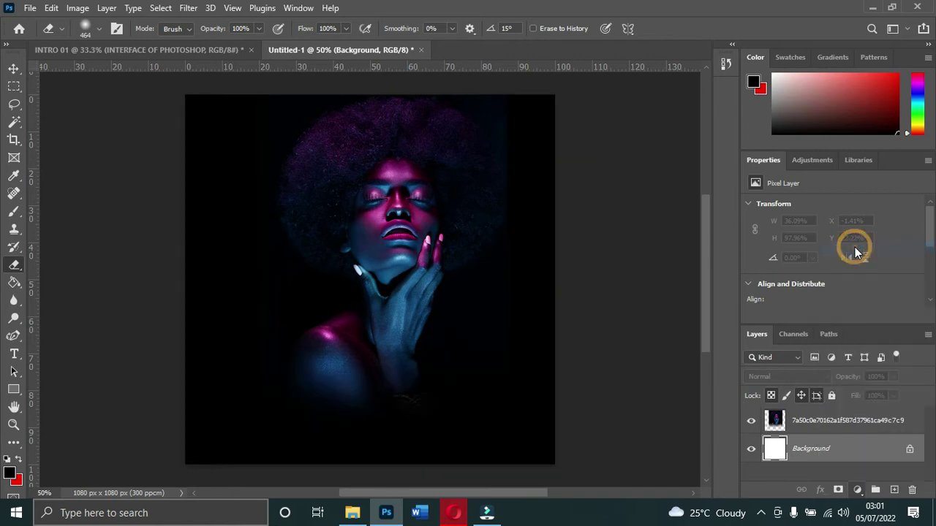
pyautogui.moveTo(724, 272); pyautogui.dragTo(695, 255)
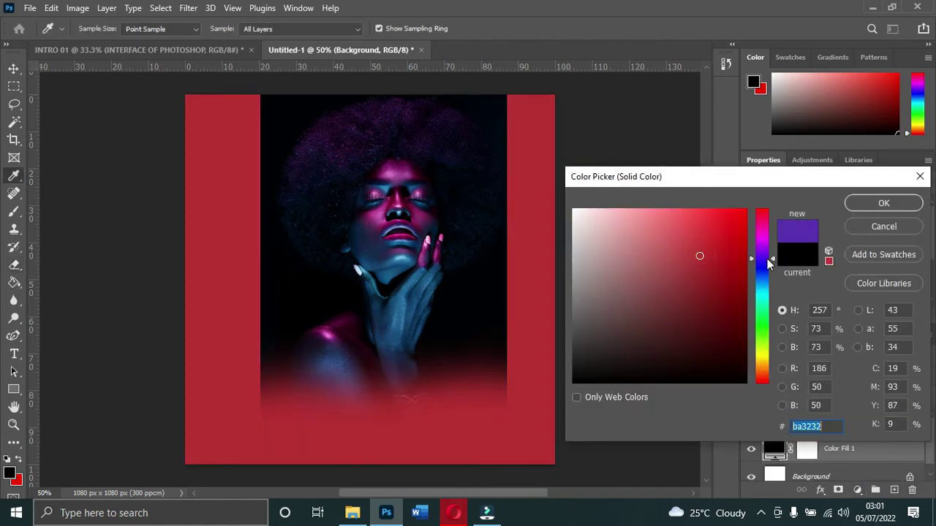
pyautogui.click(767, 259)
pyautogui.moveTo(731, 285); pyautogui.dragTo(746, 321)
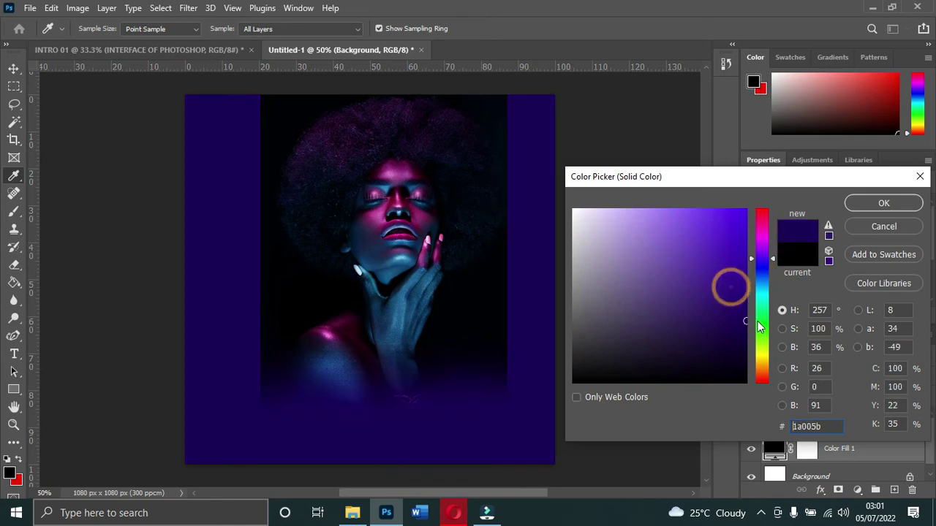
pyautogui.click(867, 203)
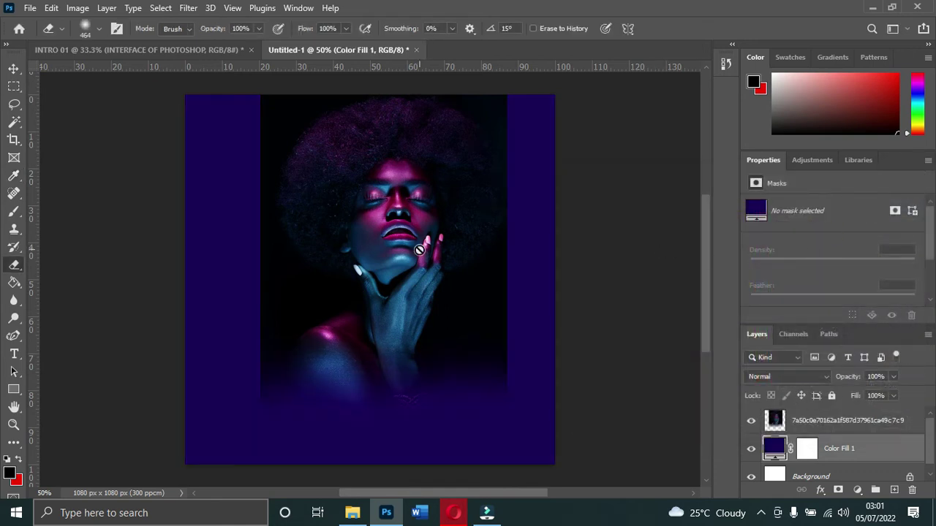
# - Erase more along the bottom edge of the portrait layer so it fades softly into the solid color
pyautogui.click(814, 424)
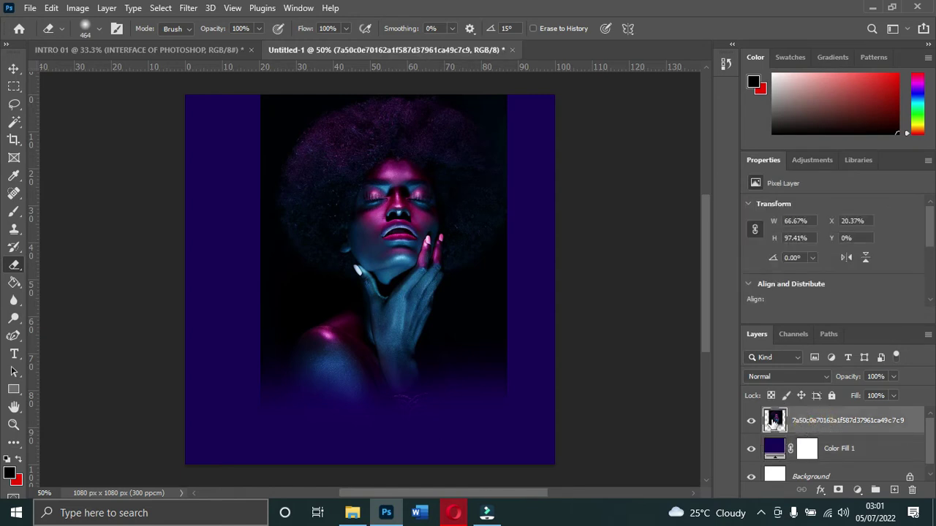
pyautogui.moveTo(441, 424)
pyautogui.mouseDown()
pyautogui.moveTo(371, 428)
pyautogui.moveTo(253, 405)
pyautogui.moveTo(209, 388)
pyautogui.moveTo(218, 386)
pyautogui.mouseUp()
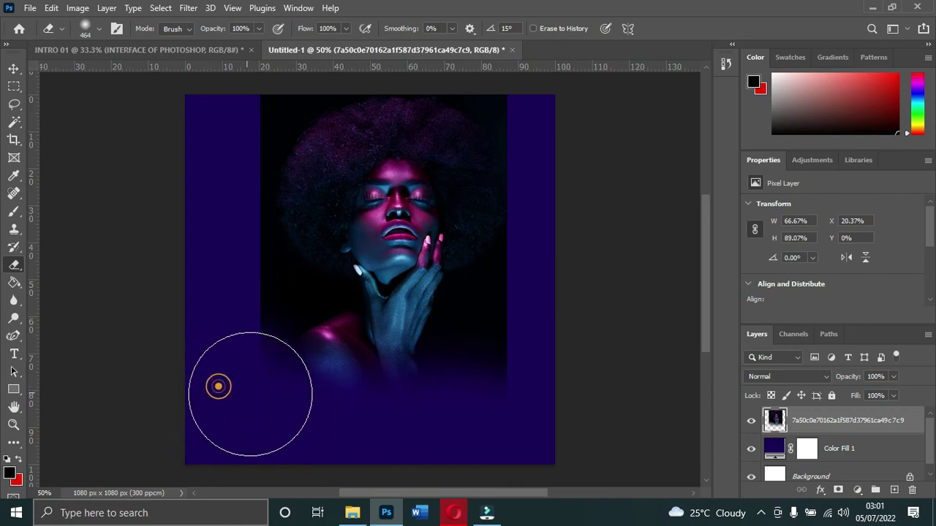
pyautogui.click(487, 418)
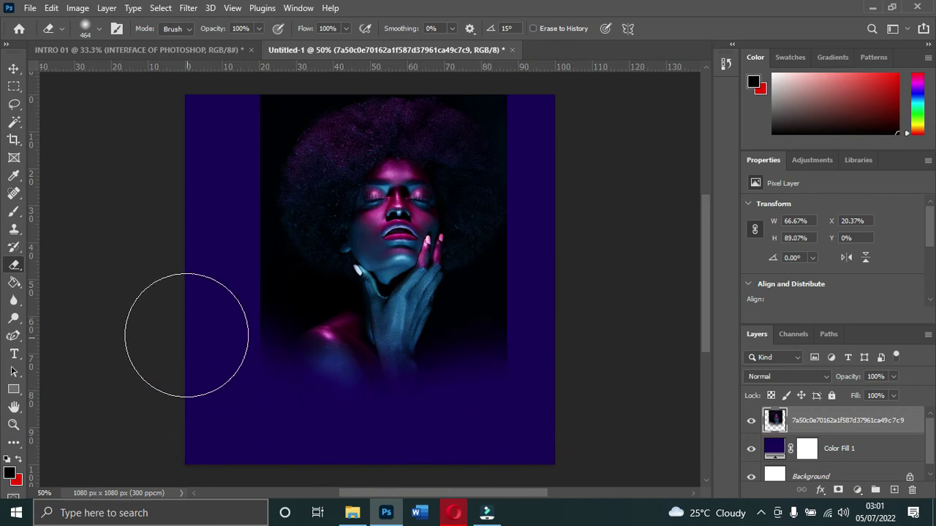
# - Try a black-to-red linear gradient with the Gradient Tool on the portrait layer and undo it
pyautogui.click(13, 67)
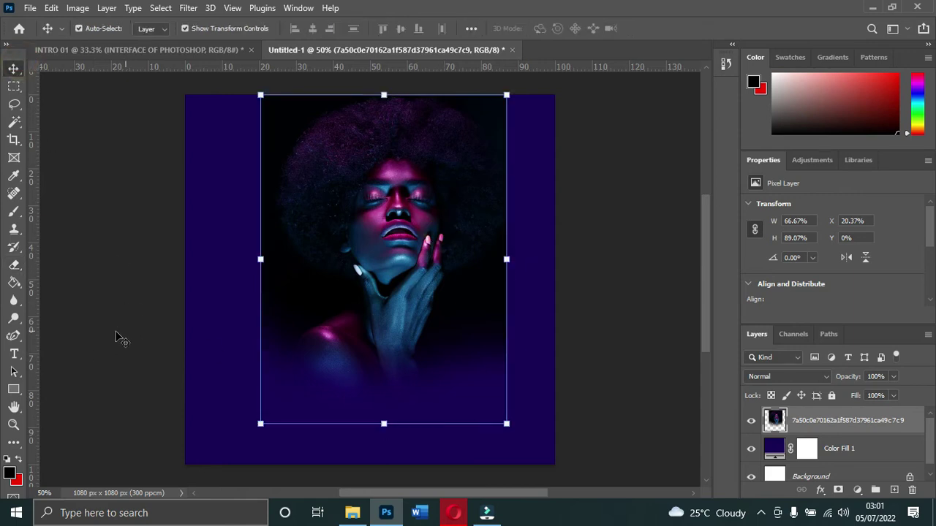
pyautogui.click(294, 215)
pyautogui.moveTo(16, 282); pyautogui.dragTo(52, 300)
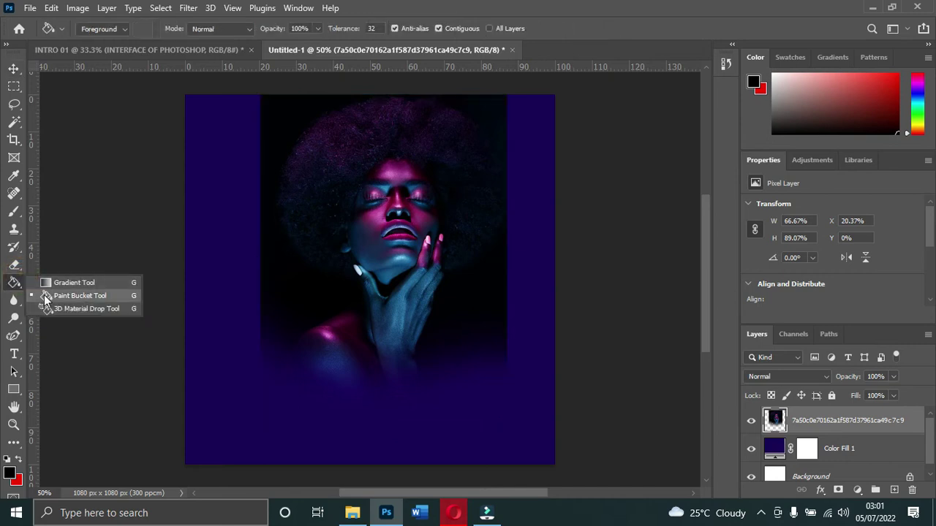
pyautogui.click(105, 285)
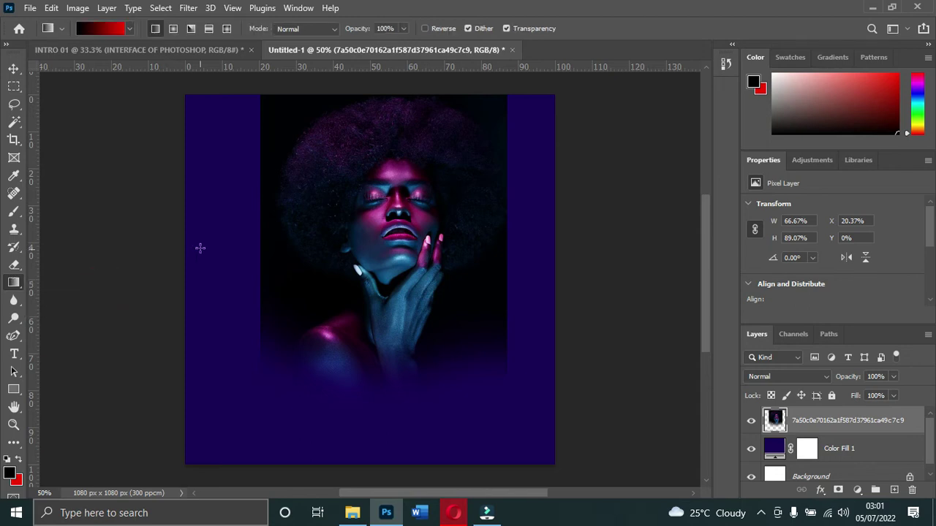
pyautogui.moveTo(263, 397); pyautogui.dragTo(337, 366)
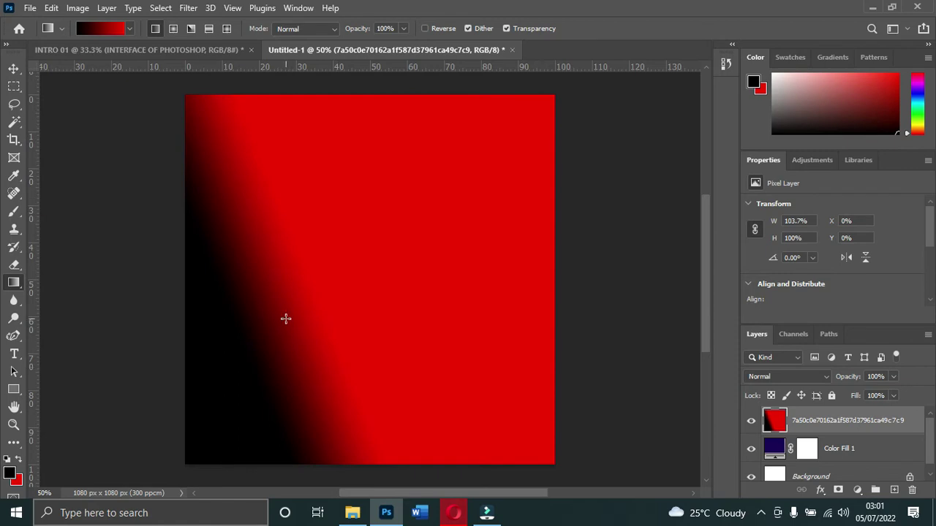
pyautogui.hotkey('ctrl', 'z')
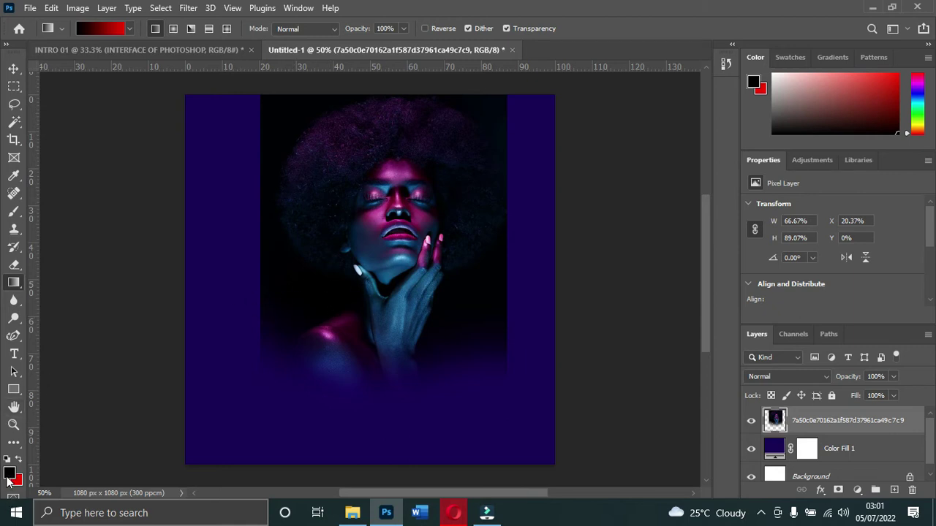
# - Try darkening the portrait layer's lower corners with several linear gradients using the black-to-transparent preset from the Basics group
pyautogui.click(128, 29)
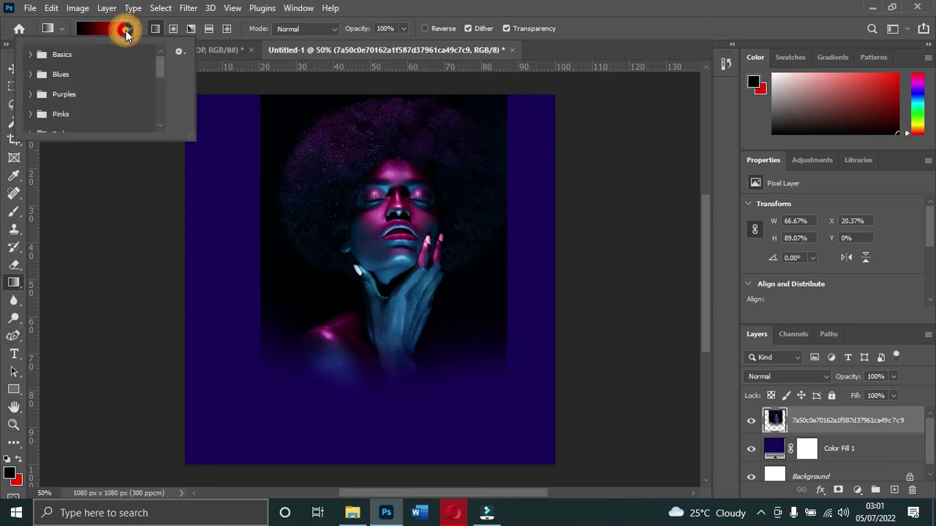
pyautogui.click(30, 55)
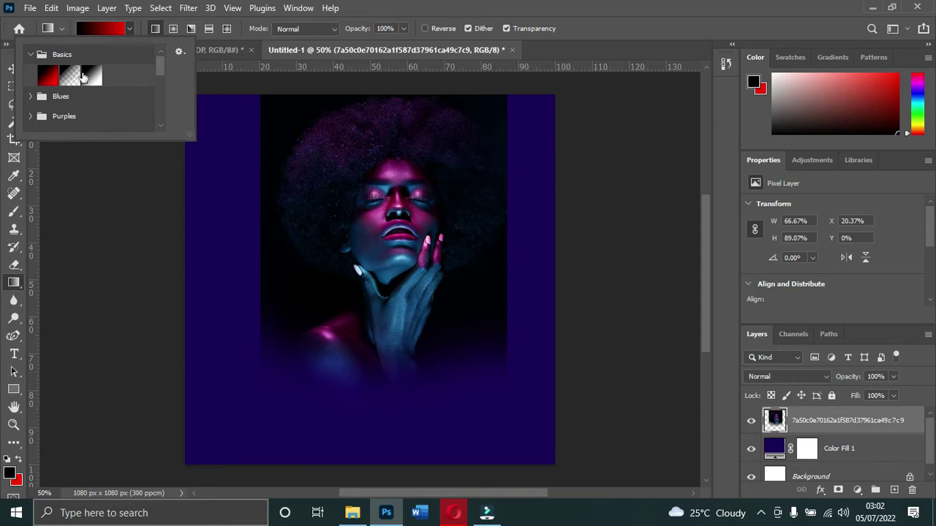
pyautogui.click(70, 78)
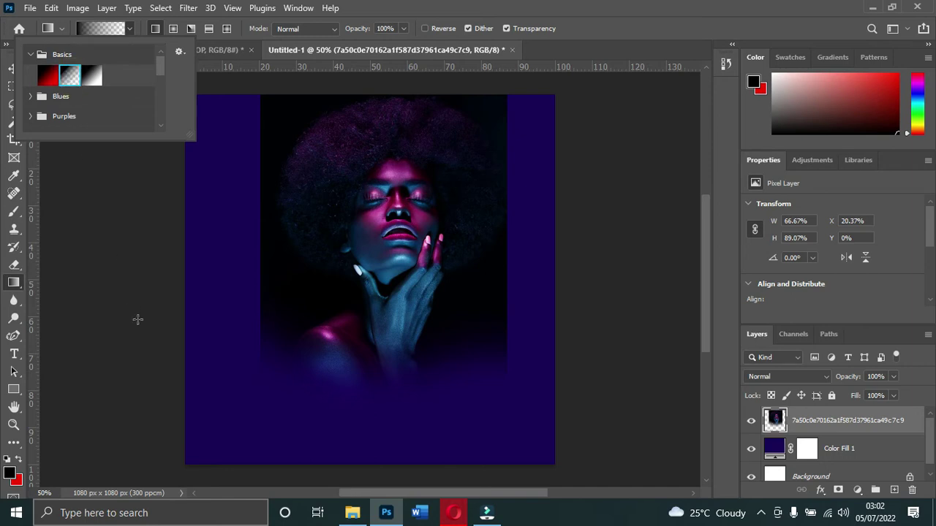
pyautogui.moveTo(251, 412); pyautogui.dragTo(370, 389)
pyautogui.moveTo(532, 413); pyautogui.dragTo(438, 354)
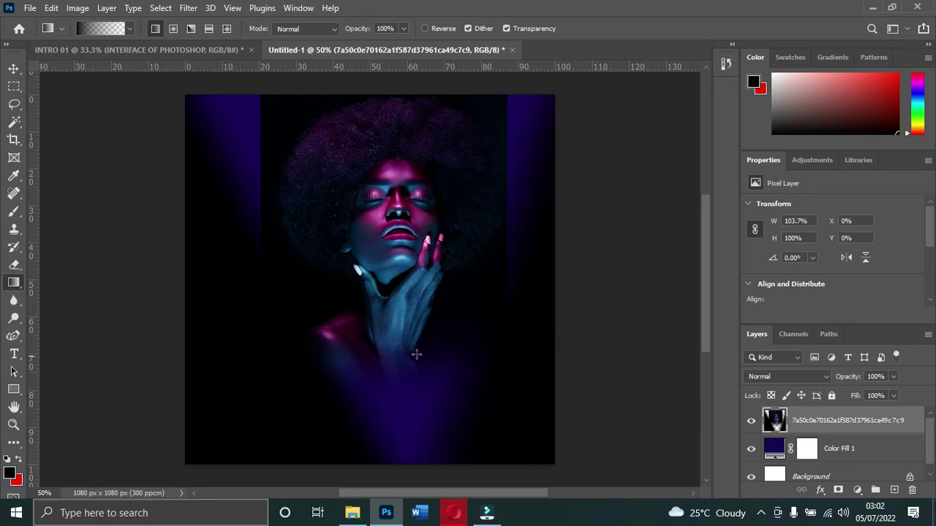
pyautogui.moveTo(337, 414); pyautogui.dragTo(406, 387)
pyautogui.moveTo(485, 390); pyautogui.dragTo(447, 328)
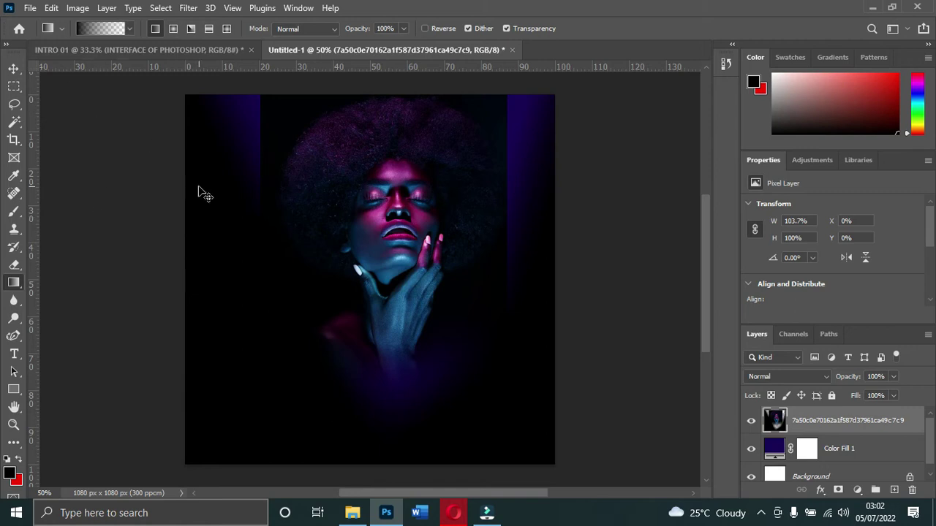
# - Undo all the black-to-transparent gradients on the portrait layer and switch back to the Move tool
pyautogui.hotkey('ctrl', 'z')
pyautogui.hotkey('ctrl', 'z')
pyautogui.hotkey('ctrl', 'z')
pyautogui.hotkey('ctrl', 'z')
pyautogui.hotkey('ctrl', 'z')
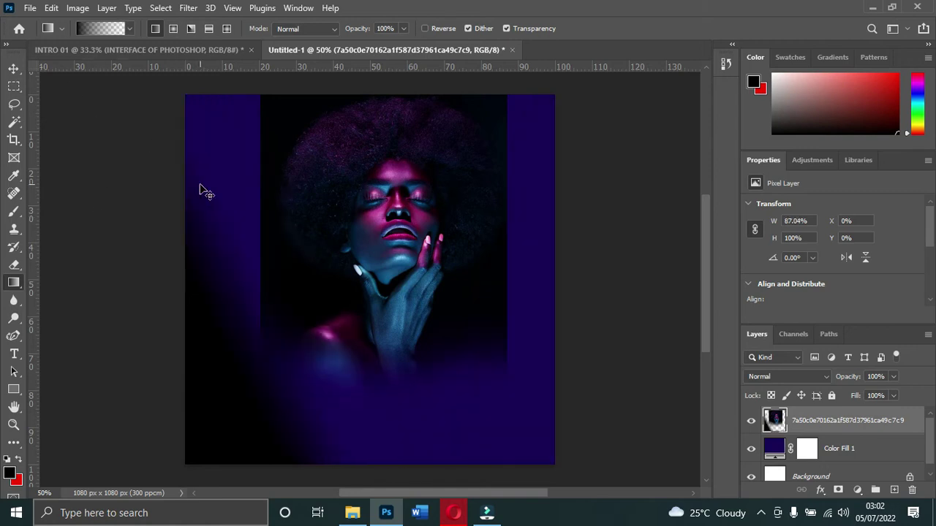
pyautogui.hotkey('ctrl', 'z')
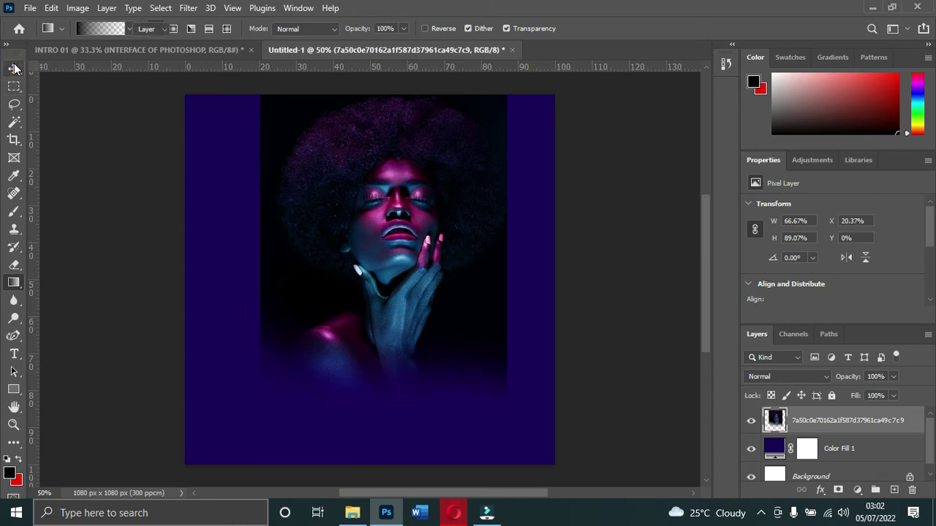
pyautogui.click(13, 68)
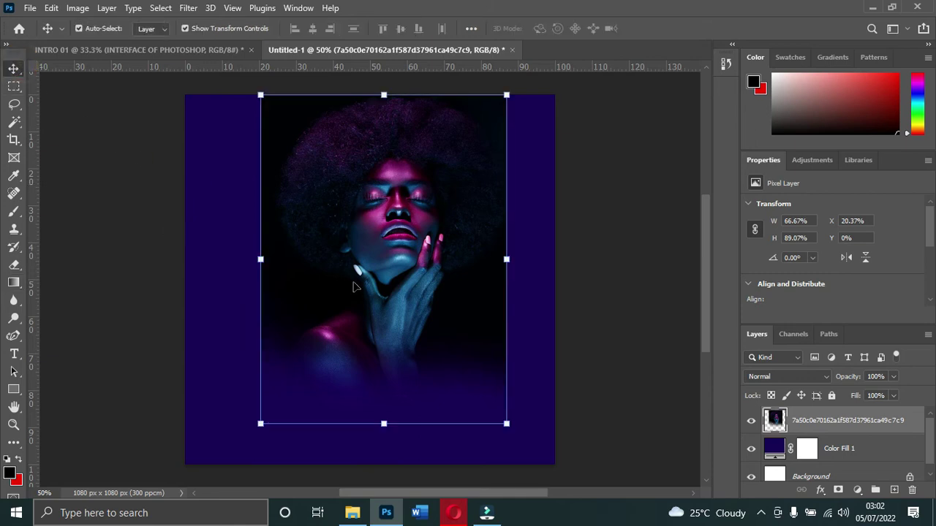
pyautogui.click(14, 282)
pyautogui.rightClick(13, 282)
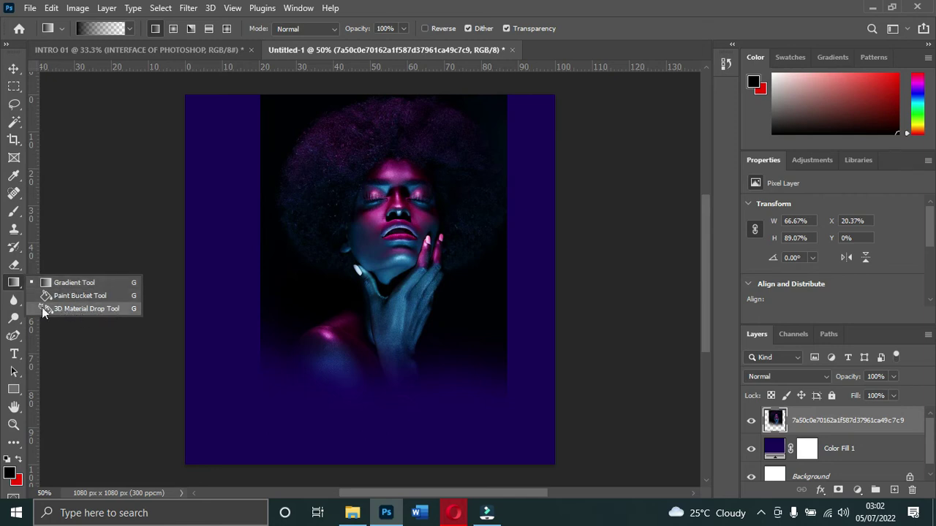
# - Draw a closed, rounded path with the Curvature Pen Tool across the left edge of the portrait beside the face
pyautogui.click(14, 336)
pyautogui.click(15, 337)
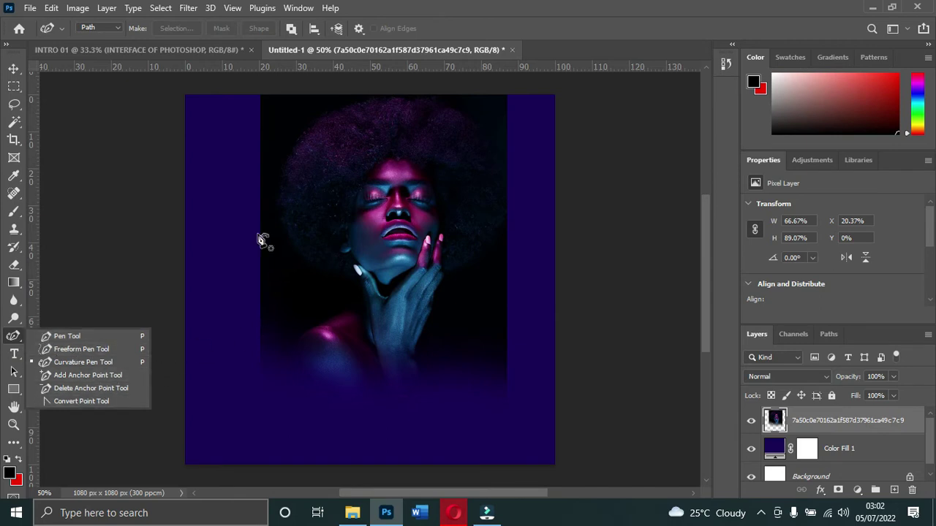
pyautogui.click(238, 195)
pyautogui.moveTo(247, 261); pyautogui.dragTo(266, 278)
pyautogui.click(272, 284)
pyautogui.click(291, 283)
pyautogui.click(336, 265)
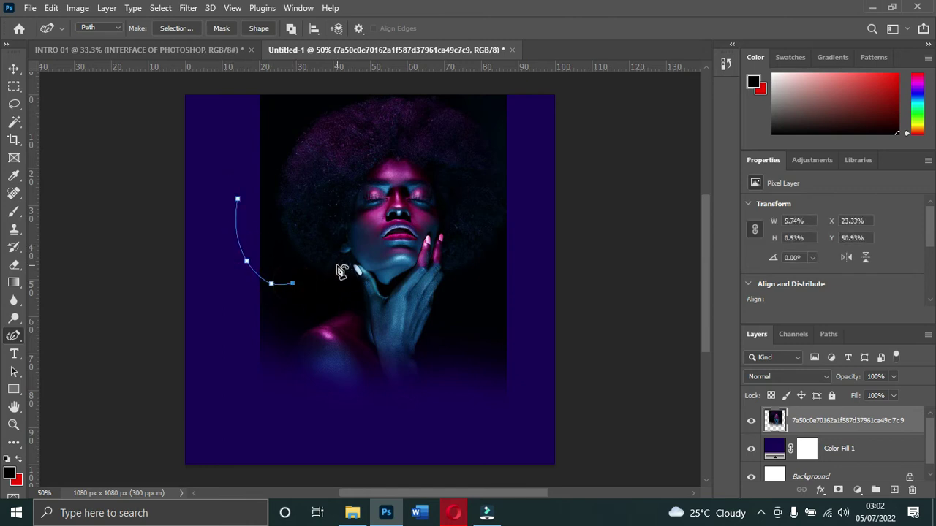
pyautogui.click(336, 216)
pyautogui.click(321, 185)
pyautogui.click(271, 180)
pyautogui.click(248, 187)
pyautogui.click(237, 198)
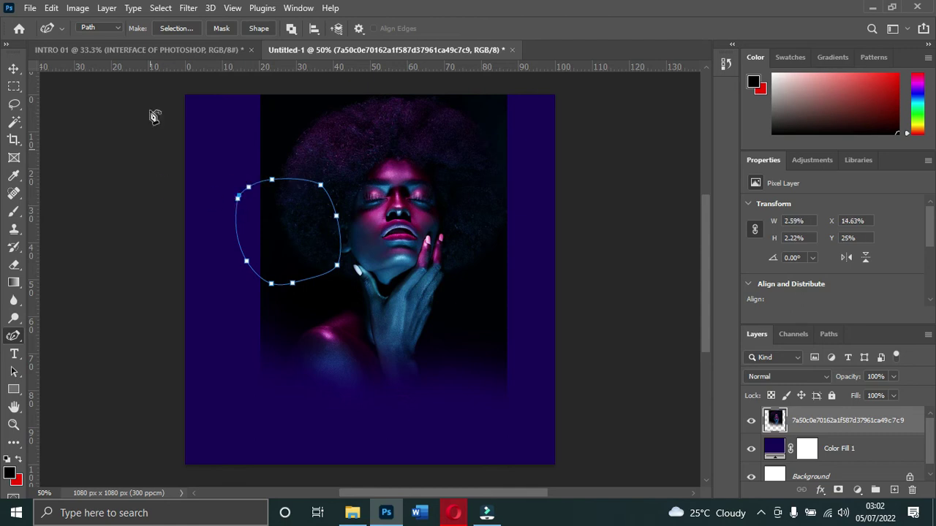
# - Set the Curvature Pen Tool to Shape mode with a red fill, and select the Color Fill 1 layer with the Move tool
pyautogui.click(117, 28)
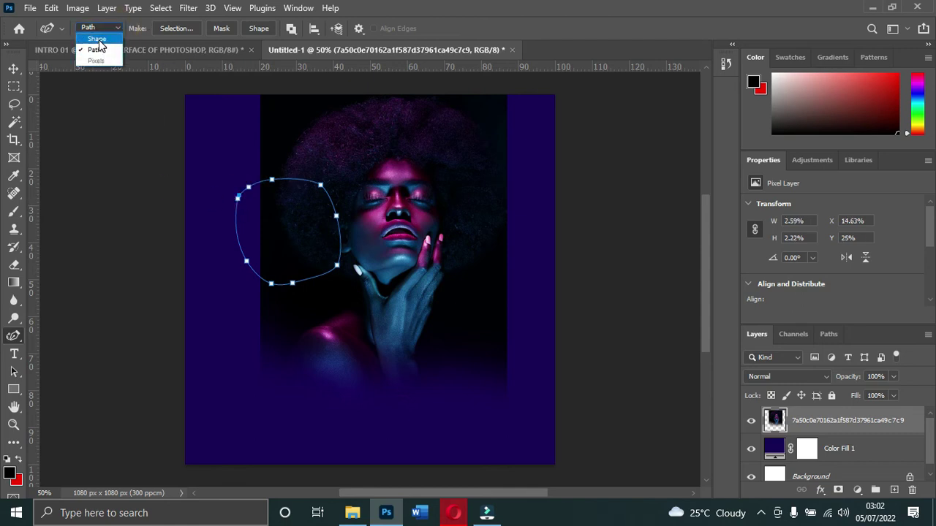
pyautogui.click(97, 40)
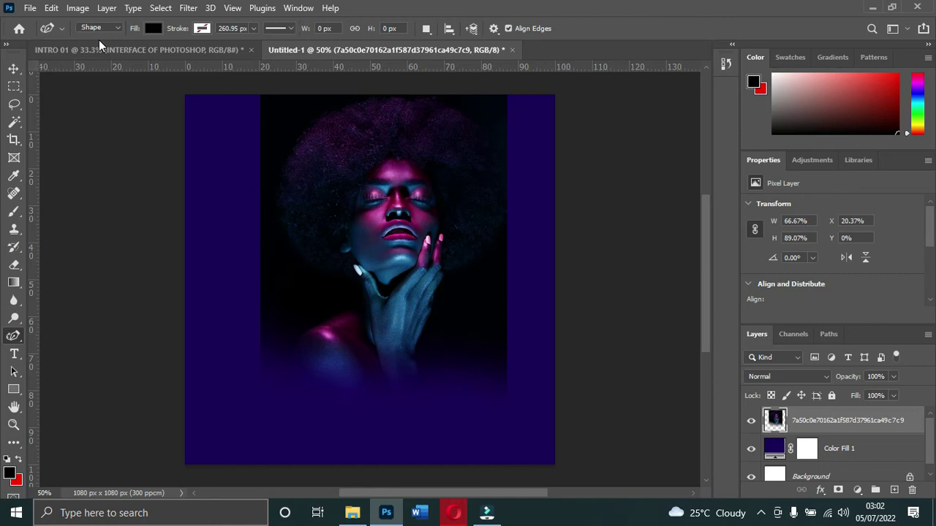
pyautogui.click(152, 28)
pyautogui.click(155, 100)
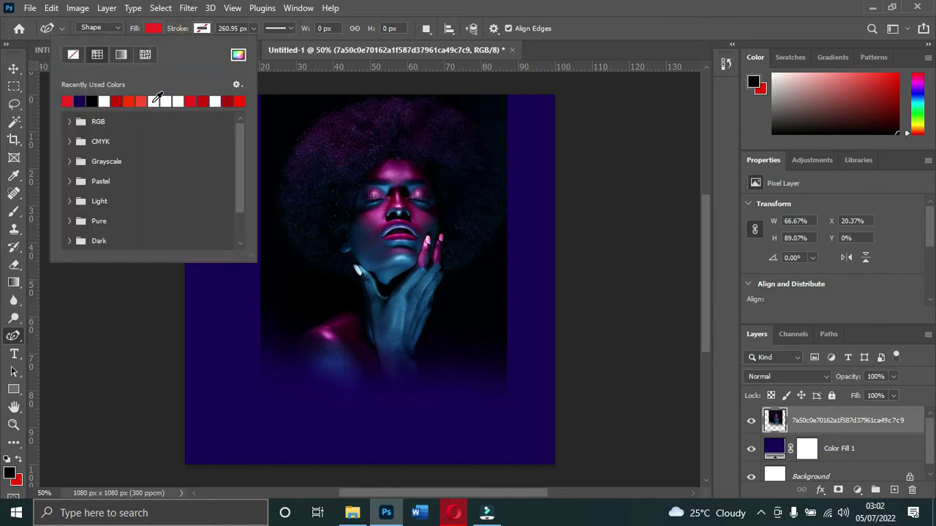
pyautogui.click(21, 70)
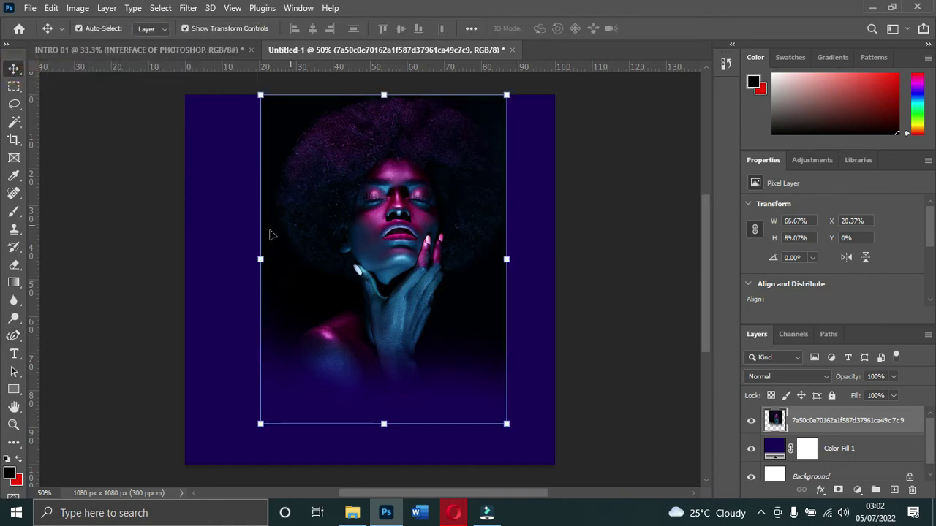
pyautogui.click(201, 221)
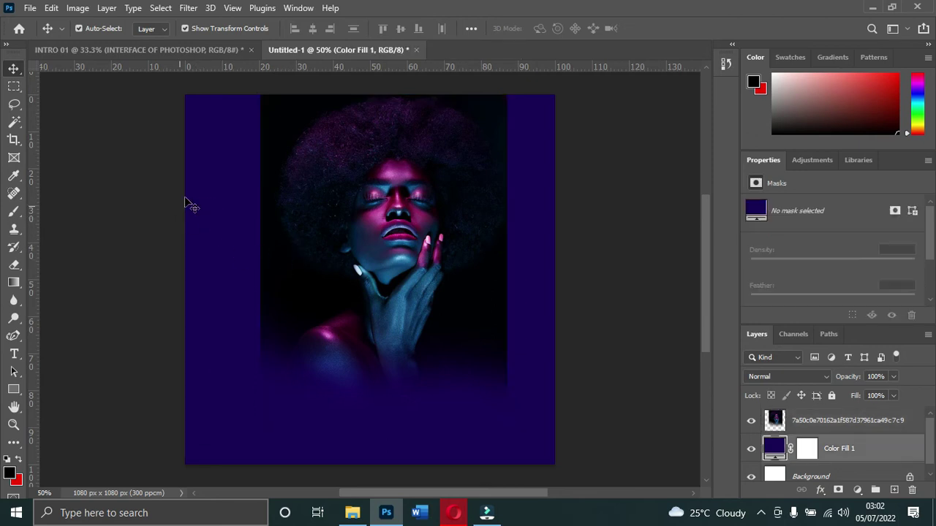
pyautogui.click(14, 336)
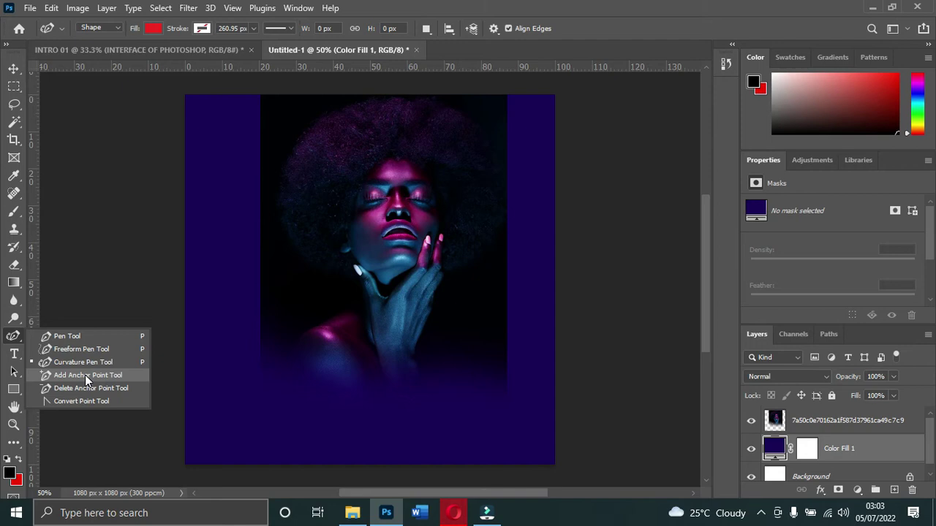
pyautogui.click(18, 331)
# - Activate the Type tool and set its font to Poppins
pyautogui.click(14, 356)
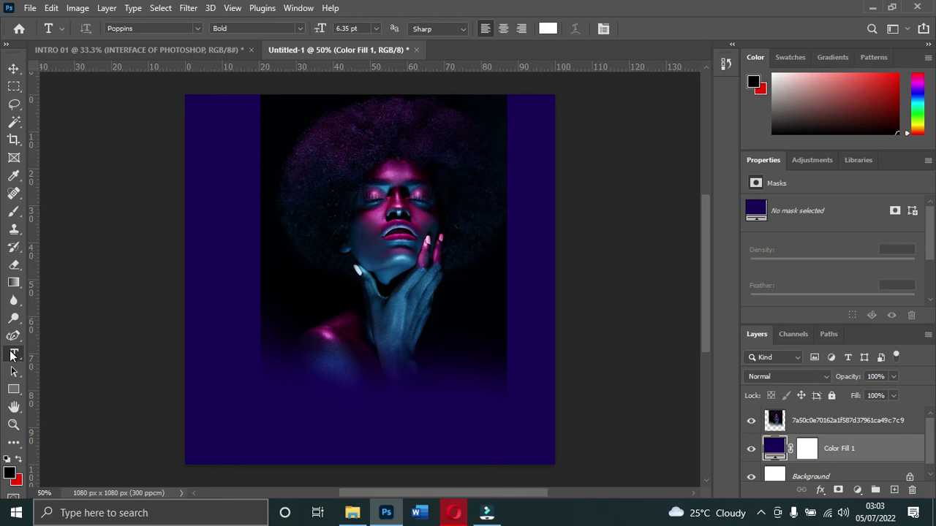
pyautogui.click(12, 355)
pyautogui.click(15, 356)
pyautogui.click(14, 354)
pyautogui.click(197, 29)
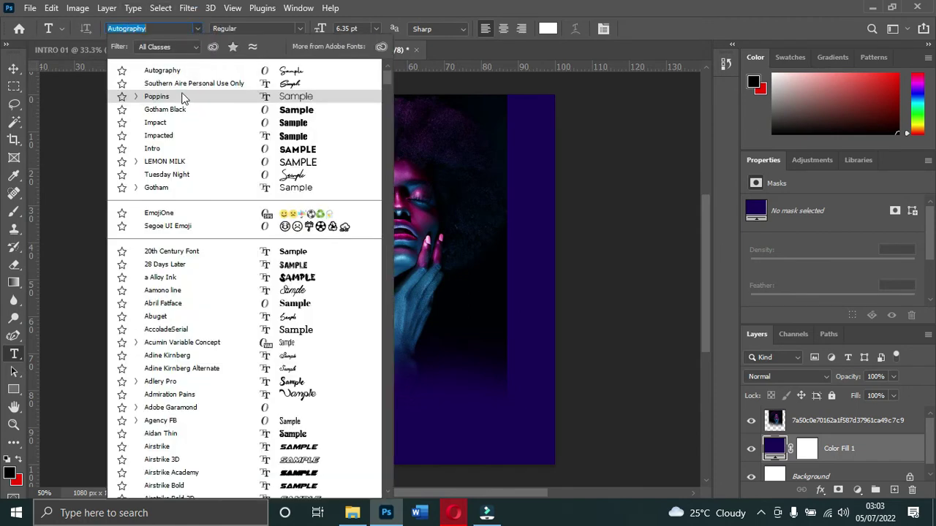
pyautogui.press('Down')
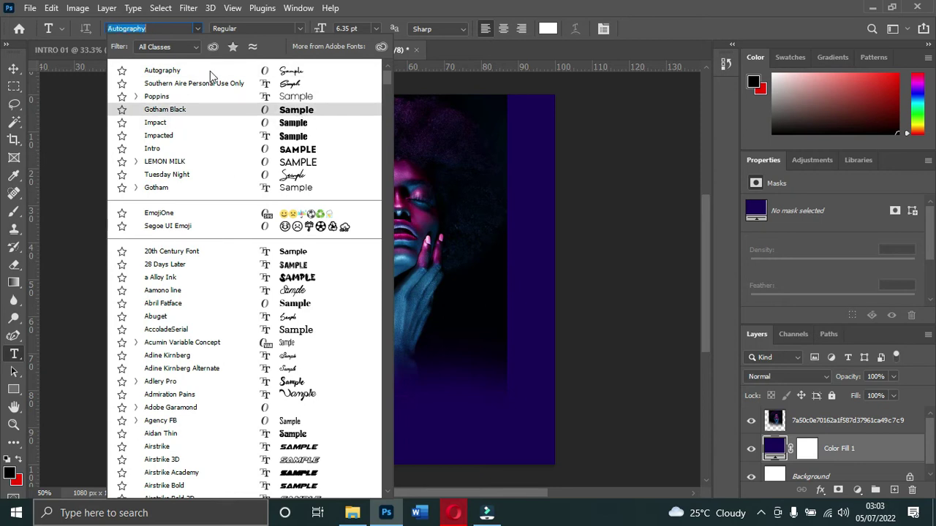
pyautogui.click(170, 98)
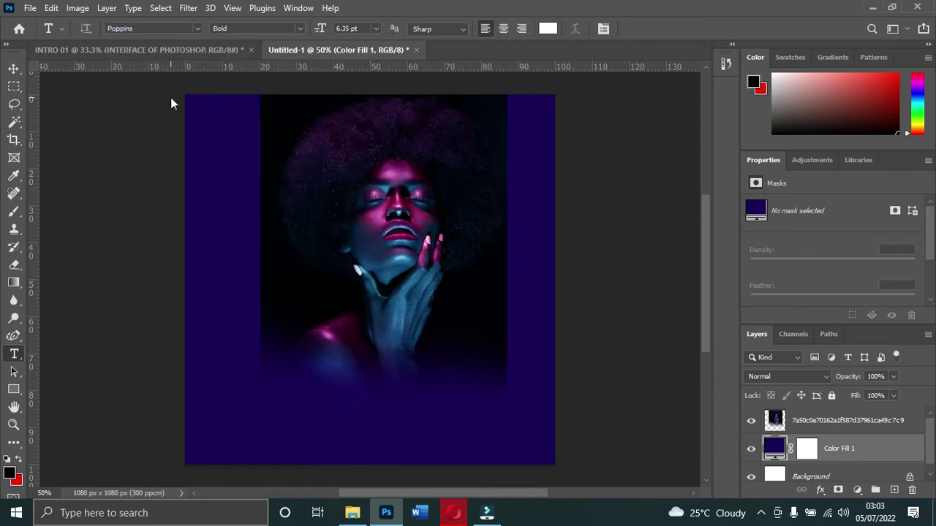
# - Keep the Bold style for the Poppins font and set the text size to 6 pt
pyautogui.click(299, 30)
pyautogui.click(299, 30)
pyautogui.click(299, 30)
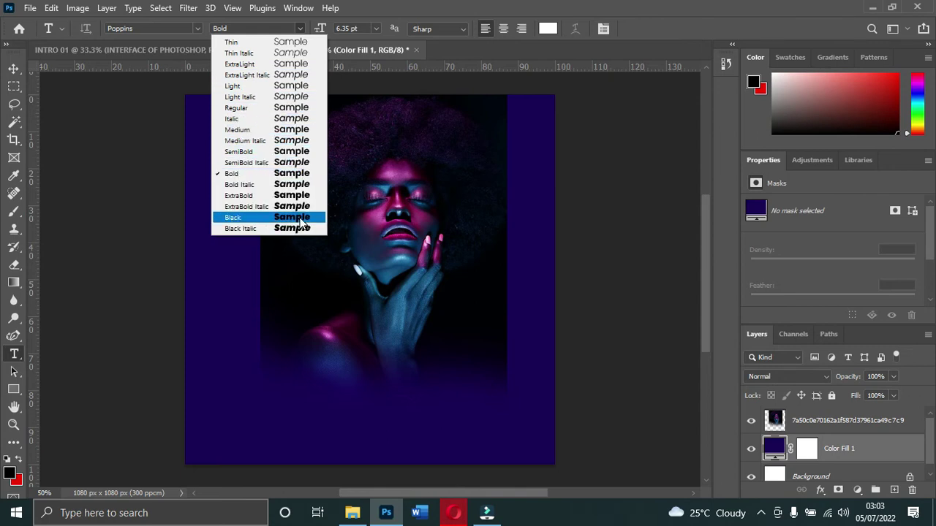
pyautogui.click(240, 174)
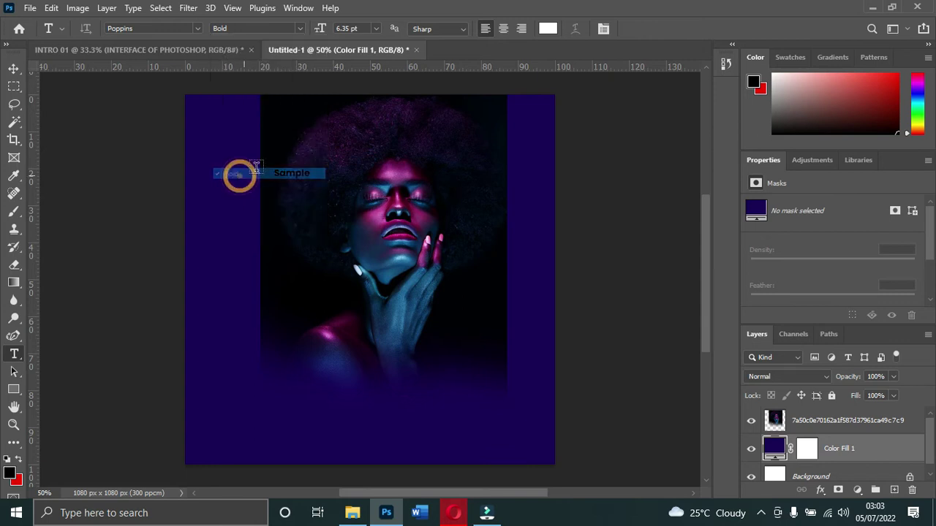
pyautogui.click(375, 30)
pyautogui.click(355, 58)
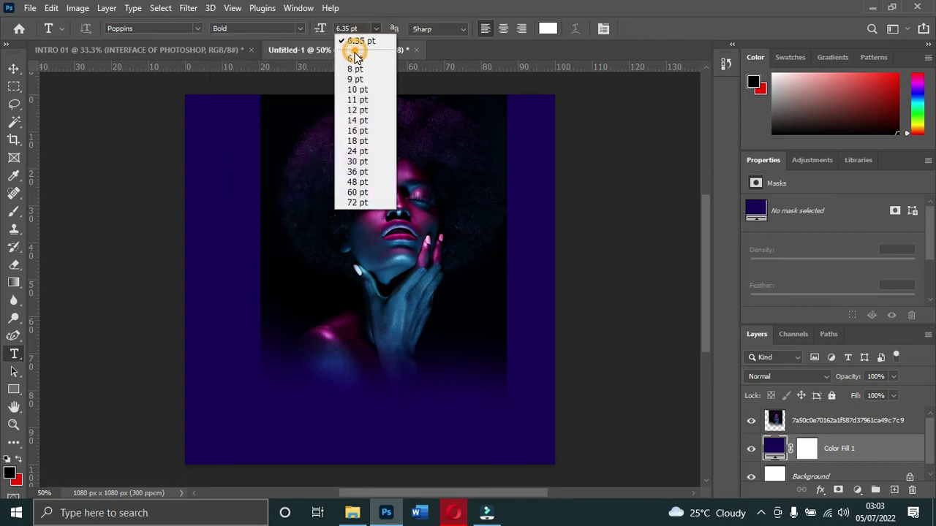
# - Check the anti-aliasing options, try center and right text alignment, and return to left alignment
pyautogui.click(464, 28)
pyautogui.click(464, 28)
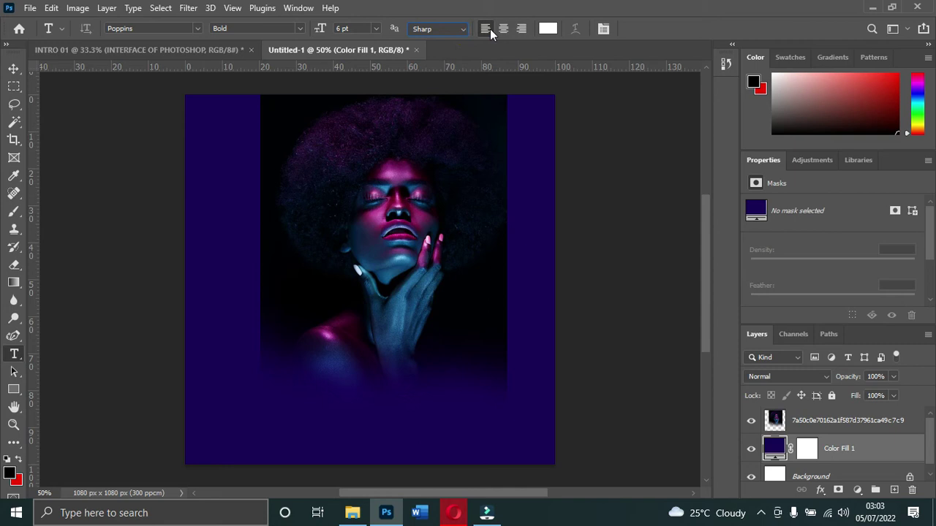
pyautogui.click(485, 29)
pyautogui.click(503, 28)
pyautogui.click(522, 29)
pyautogui.click(485, 29)
# - Try red f51111 in the text color picker, and confirm white as the text color
pyautogui.click(548, 28)
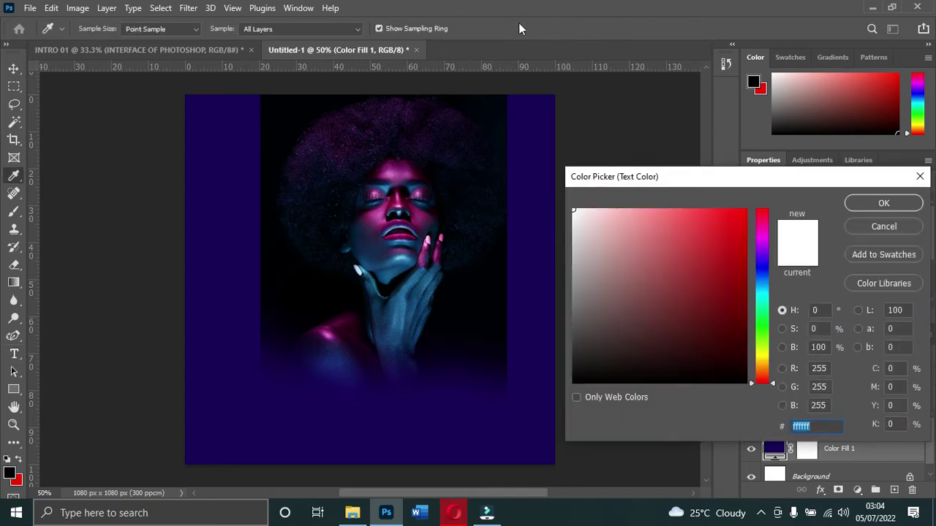
pyautogui.click(875, 227)
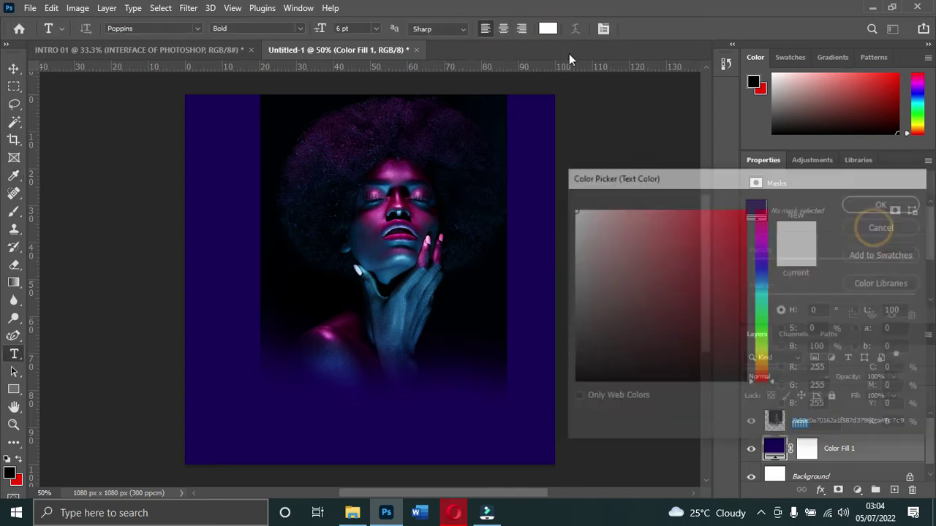
pyautogui.click(548, 28)
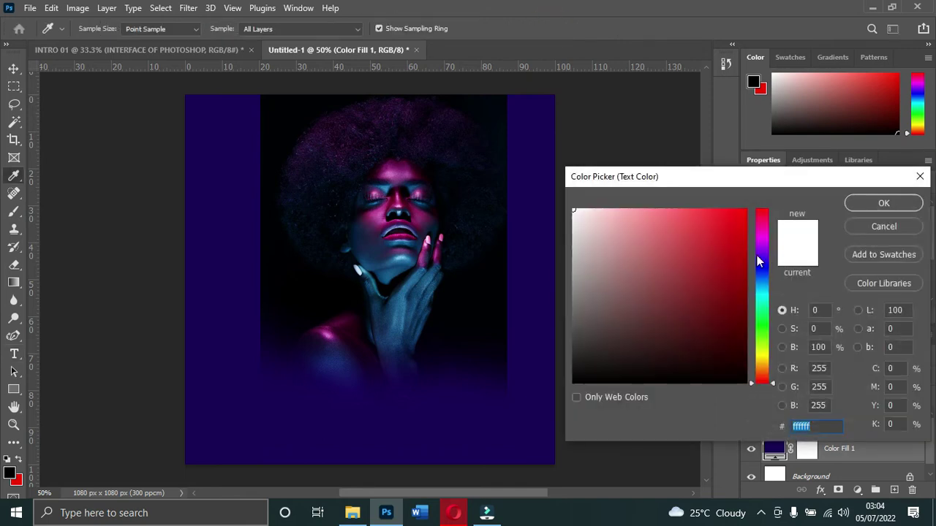
pyautogui.moveTo(733, 247); pyautogui.dragTo(734, 215)
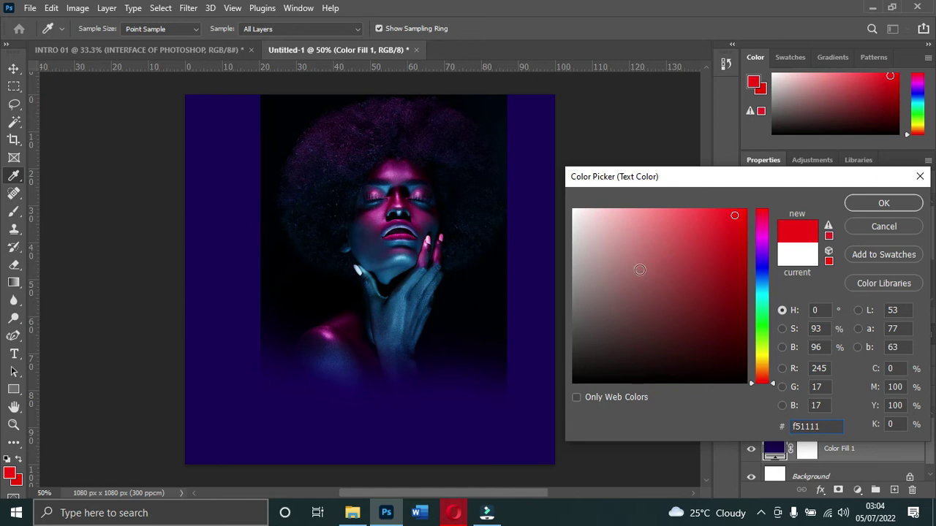
pyautogui.moveTo(635, 255); pyautogui.dragTo(501, 174)
pyautogui.click(884, 204)
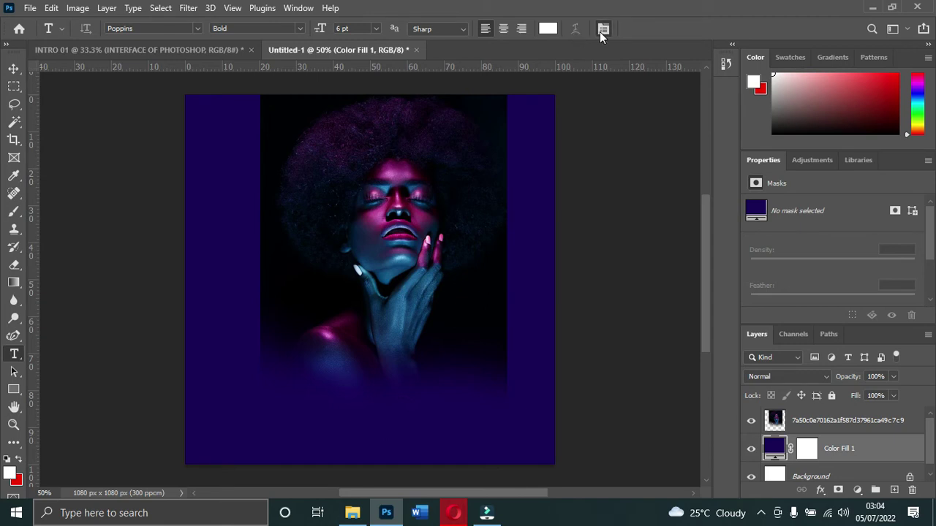
# - Display the detailed character settings, and toggle the document rulers off and on again
pyautogui.click(603, 28)
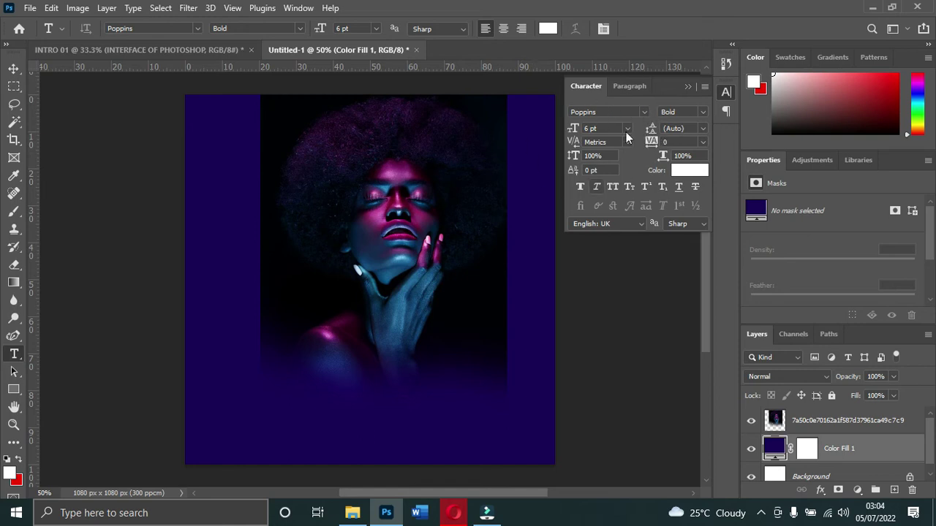
pyautogui.click(686, 87)
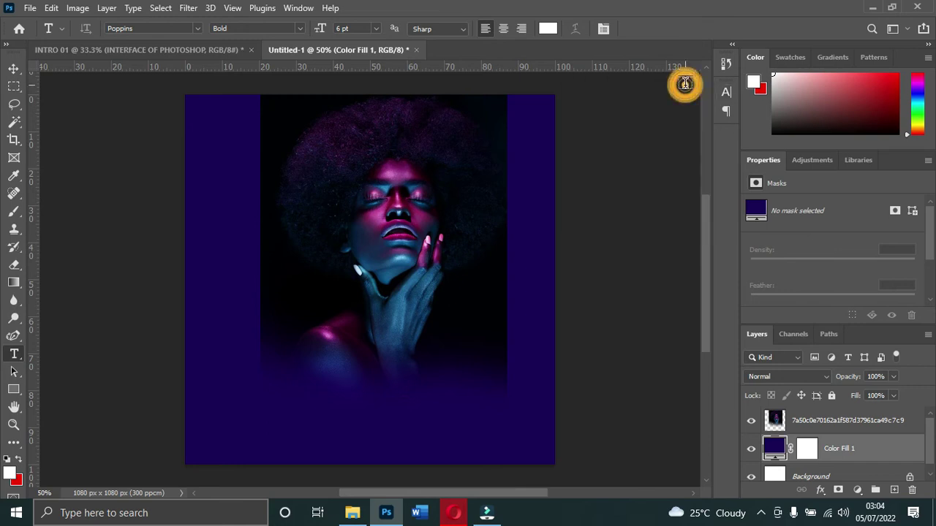
pyautogui.click(298, 10)
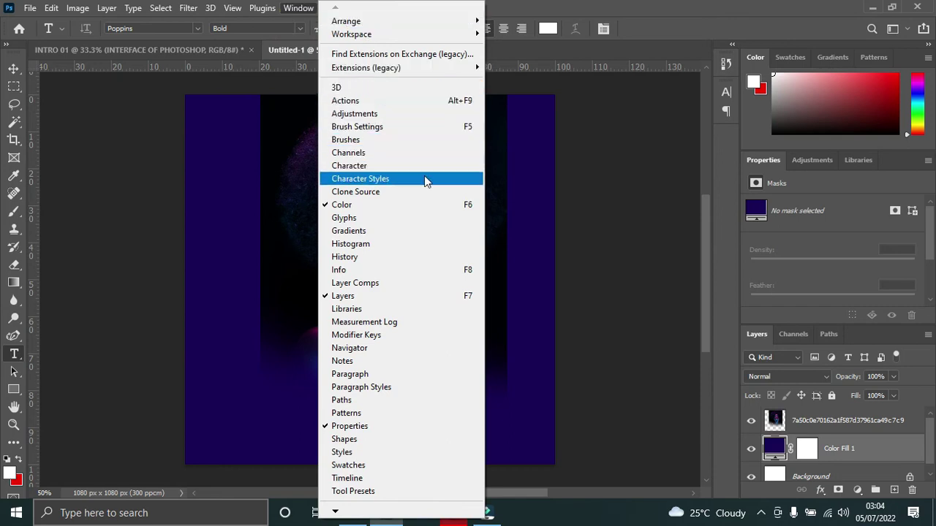
pyautogui.click(374, 166)
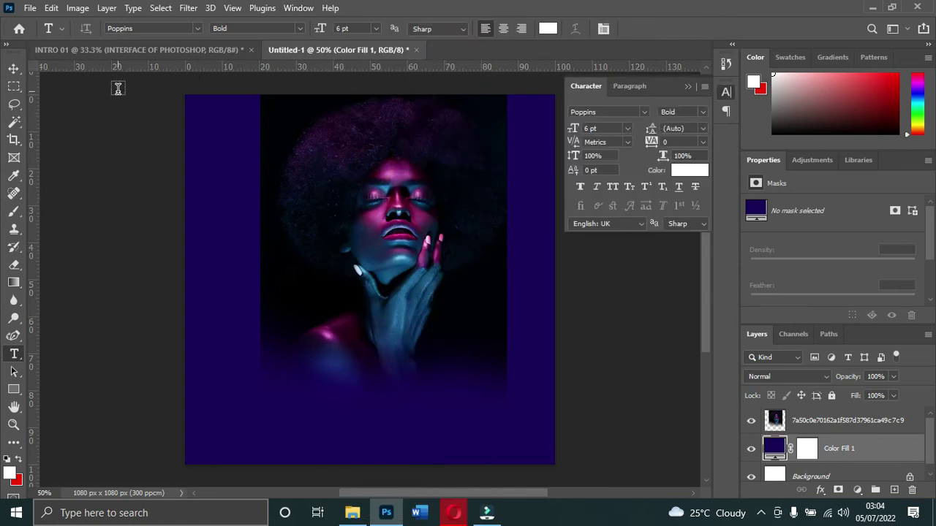
pyautogui.hotkey('ctrl', 'r')
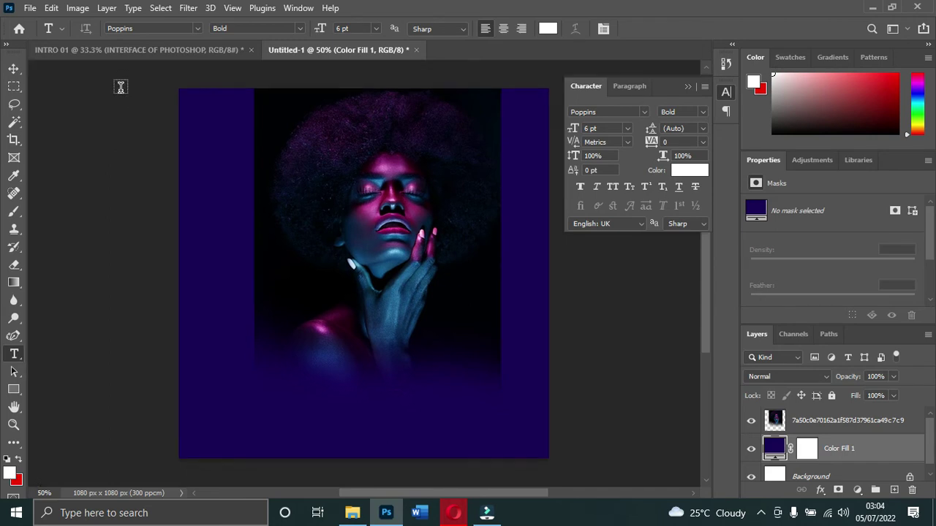
pyautogui.hotkey('ctrl', 'r')
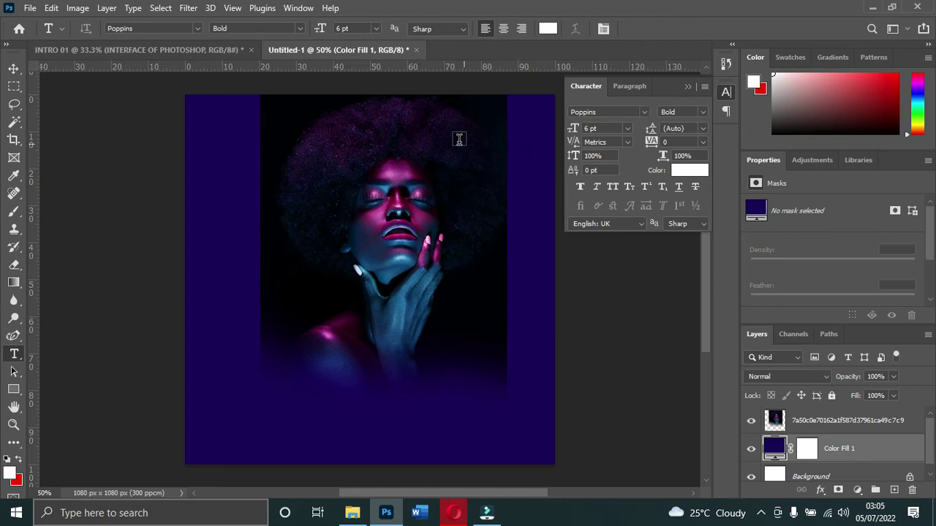
# - Add the text "IMAGE" over the portrait's shoulder area and move its layer above the portrait layer
pyautogui.click(325, 349)
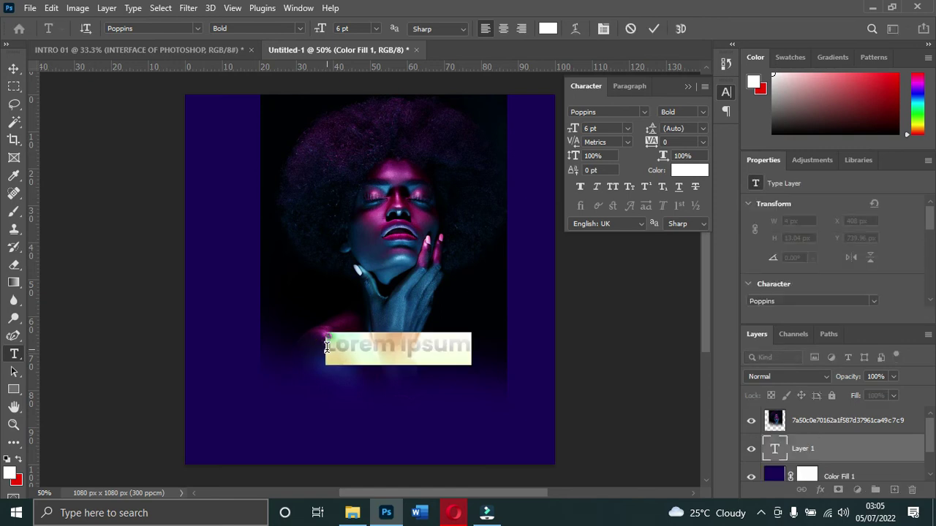
pyautogui.write('IMAGE')
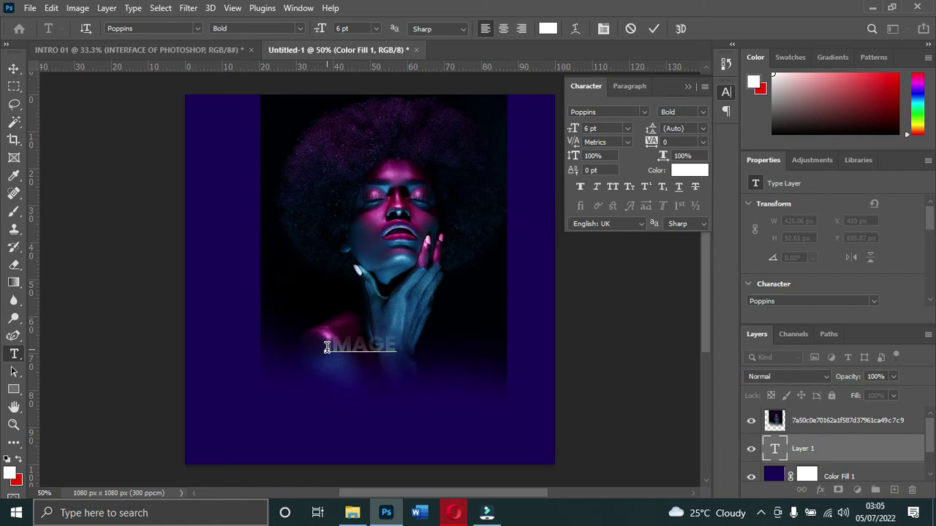
pyautogui.click(653, 30)
pyautogui.click(811, 447)
pyautogui.click(834, 444)
pyautogui.moveTo(828, 416); pyautogui.dragTo(828, 416)
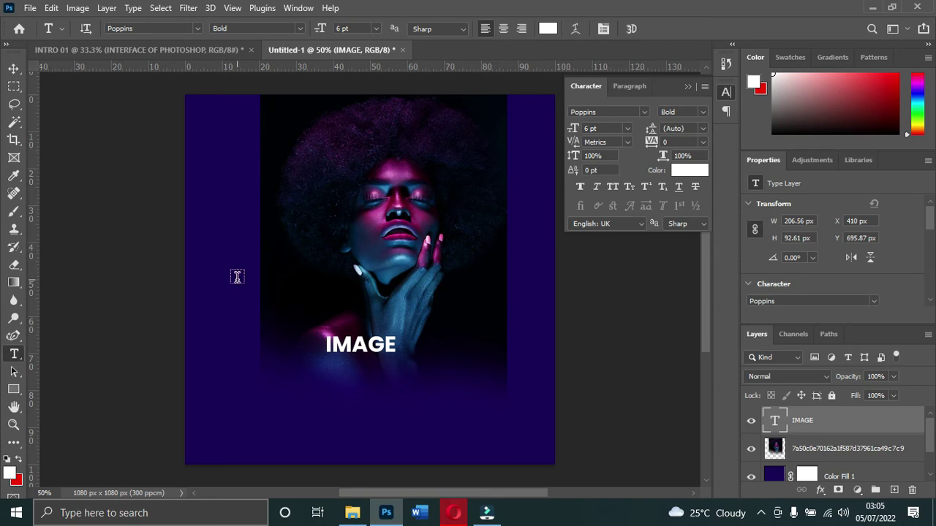
# - Enlarge the IMAGE text proportionally to about 18.19 pt and position it across the lower part of the portrait
pyautogui.click(14, 68)
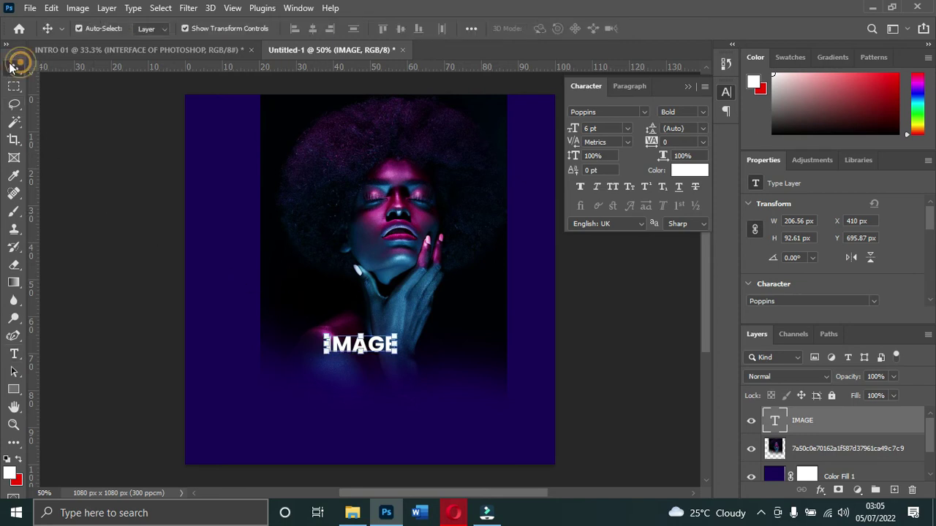
pyautogui.moveTo(393, 351); pyautogui.dragTo(483, 300)
pyautogui.hotkey('ctrl', 't')
pyautogui.moveTo(404, 352); pyautogui.dragTo(370, 361)
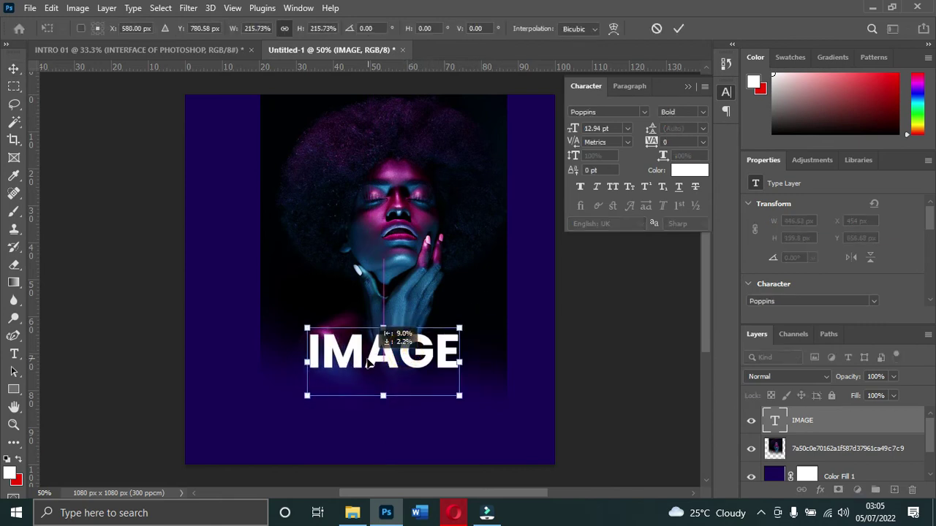
pyautogui.moveTo(300, 326); pyautogui.dragTo(244, 295)
pyautogui.moveTo(351, 354)
pyautogui.mouseDown()
pyautogui.moveTo(382, 368)
pyautogui.moveTo(357, 359)
pyautogui.mouseUp()
pyautogui.press('Return')
pyautogui.moveTo(436, 363); pyautogui.dragTo(437, 356)
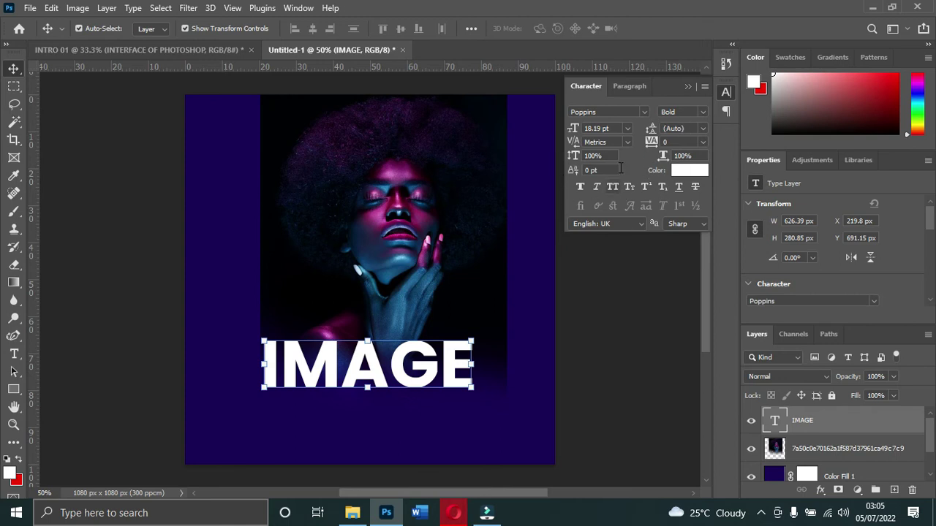
# - Try faux bold, faux italic and all caps on the IMAGE text, turning each off again
pyautogui.click(580, 186)
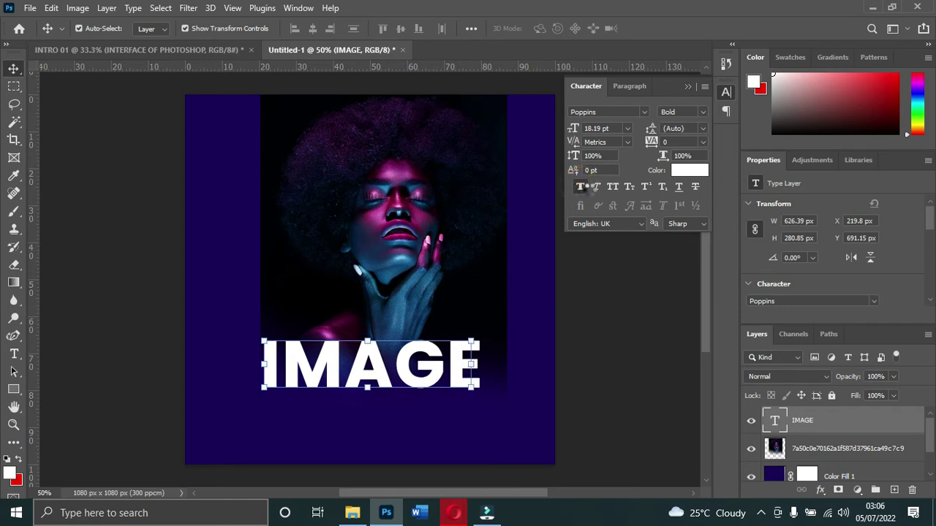
pyautogui.click(597, 188)
pyautogui.click(595, 187)
pyautogui.click(613, 190)
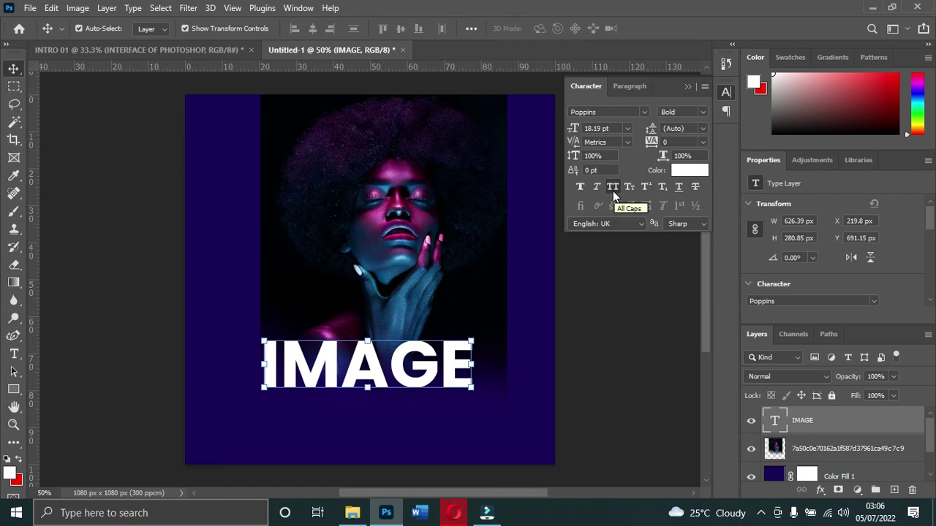
pyautogui.click(613, 190)
# - Set the IMAGE text's font style to Poppins Black and enlarge it proportionally to about 20.69 pt
pyautogui.click(702, 112)
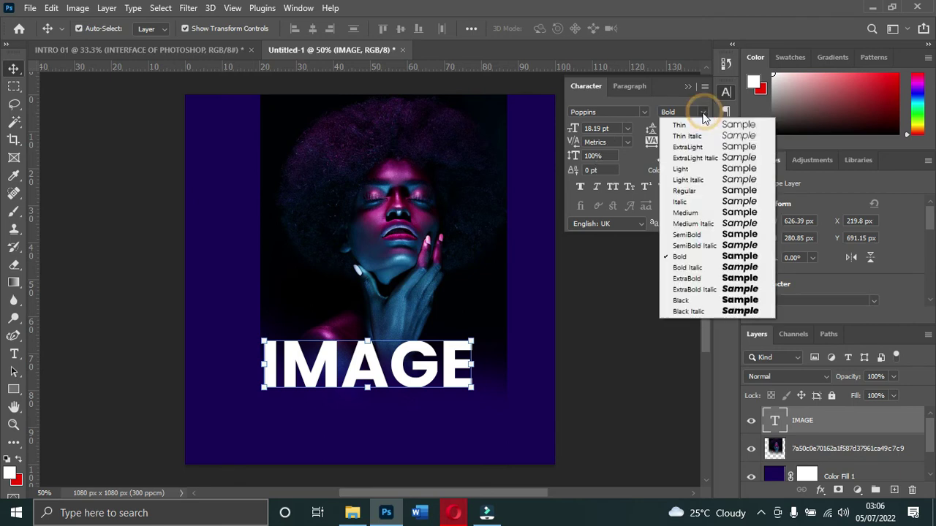
pyautogui.click(687, 283)
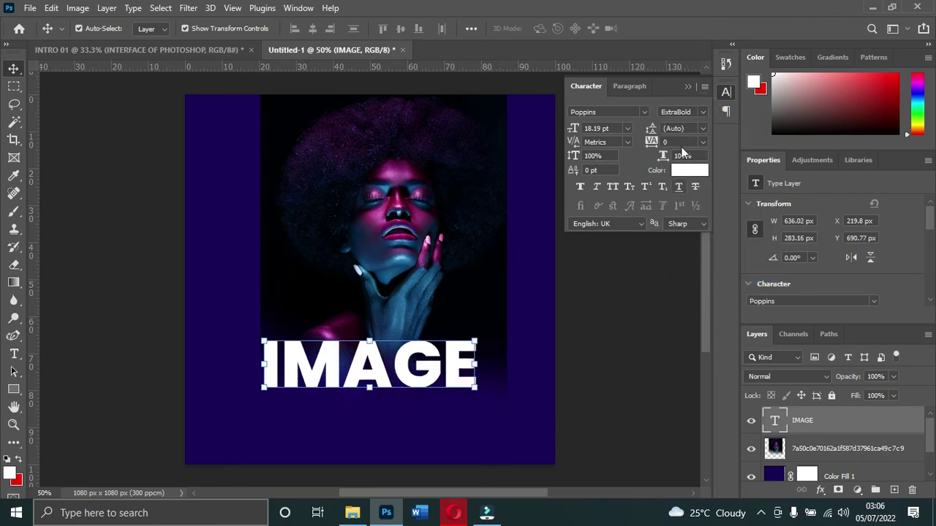
pyautogui.click(703, 112)
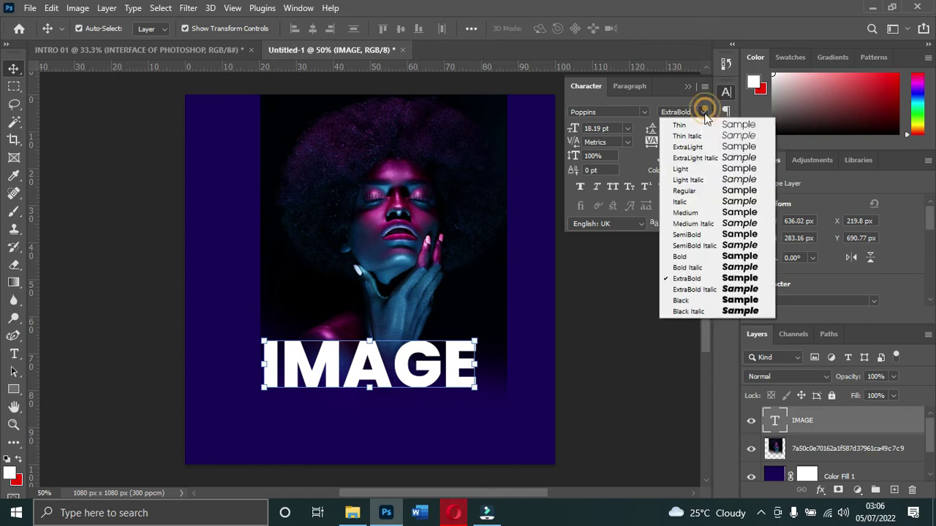
pyautogui.click(691, 298)
pyautogui.moveTo(449, 366); pyautogui.dragTo(507, 328)
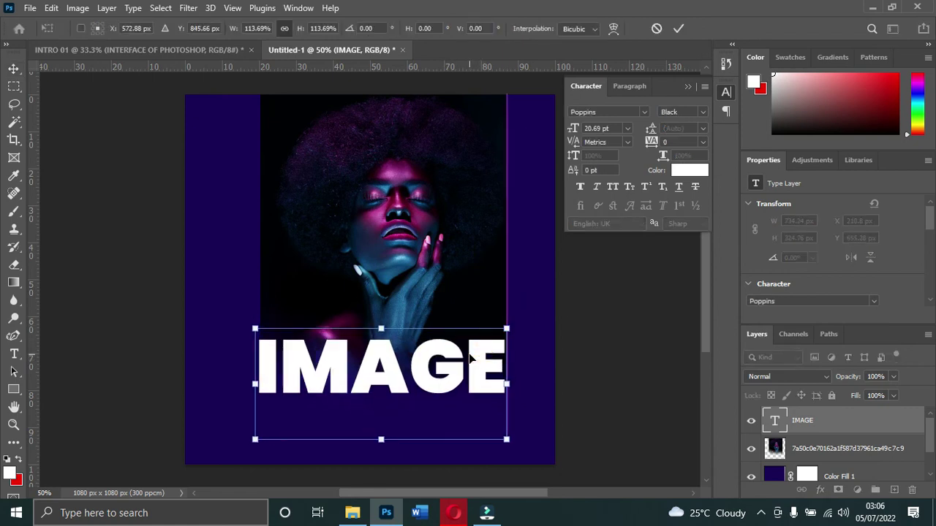
pyautogui.press('Return')
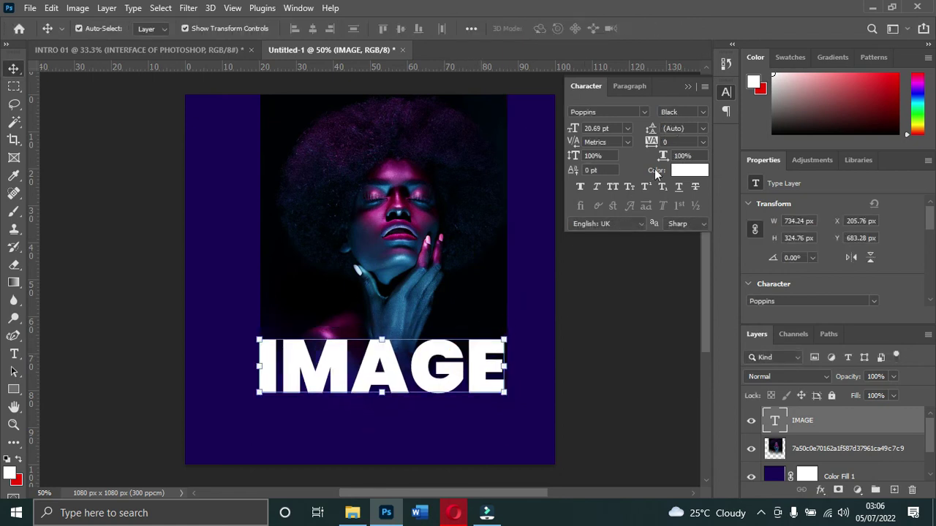
# - Tighten the IMAGE text's letter spacing, trying tracking -5 and settling on -10
pyautogui.click(703, 143)
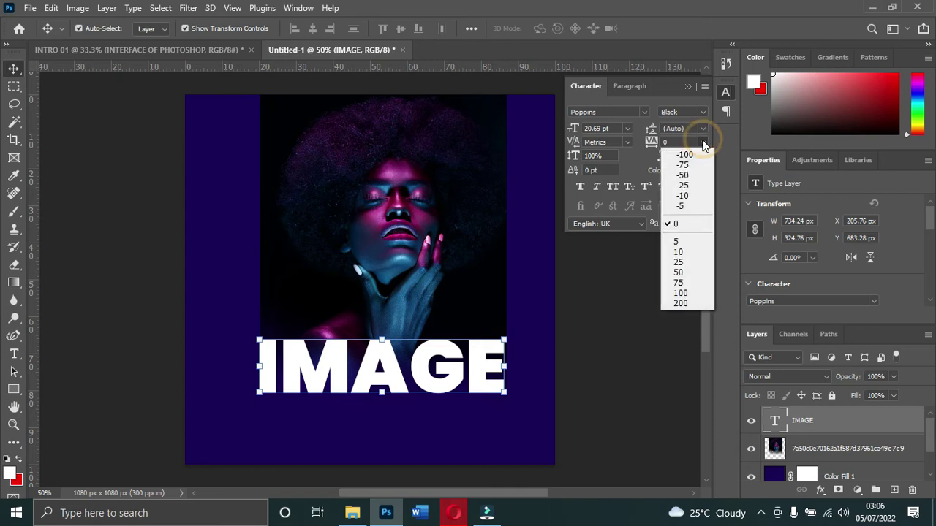
pyautogui.click(684, 207)
pyautogui.click(704, 141)
pyautogui.click(686, 194)
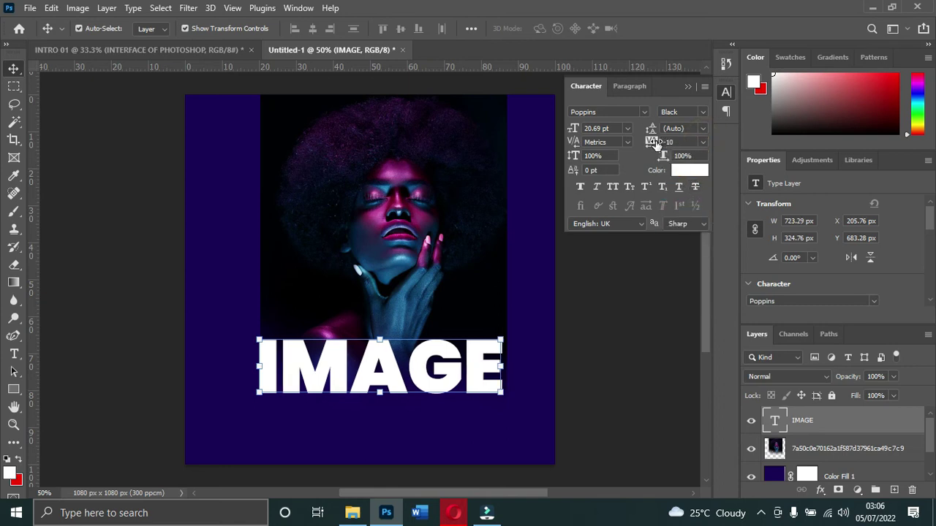
pyautogui.moveTo(655, 144); pyautogui.dragTo(652, 141)
# - Add a second line "JOY" below IMAGE in the same text layer and move the text up to fit within the canvas
pyautogui.doubleClick(479, 372)
pyautogui.click(497, 366)
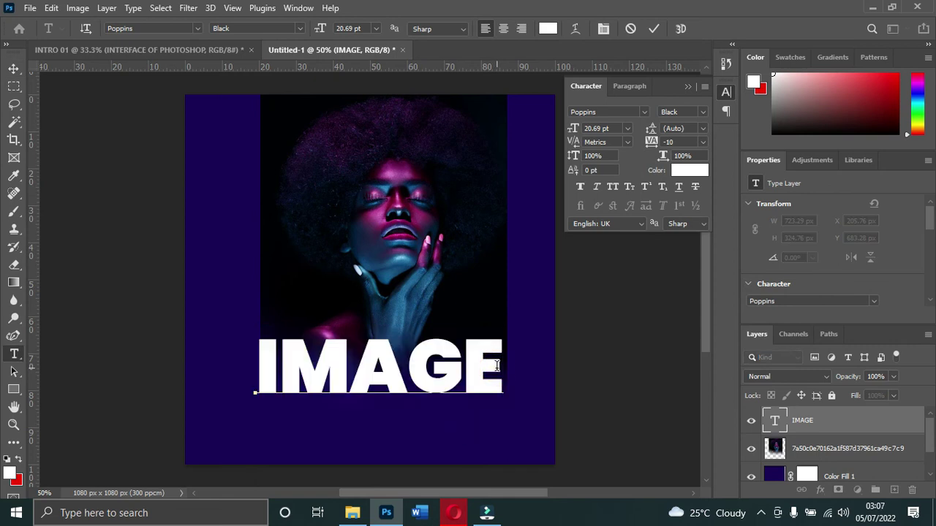
pyautogui.press('Return')
pyautogui.write('JOY')
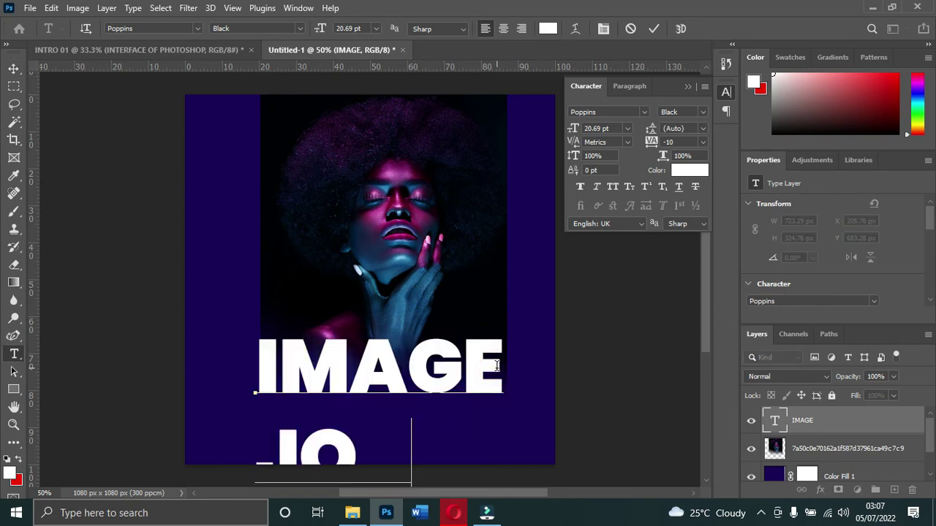
pyautogui.click(655, 28)
pyautogui.press('v')
pyautogui.moveTo(429, 378); pyautogui.dragTo(433, 363)
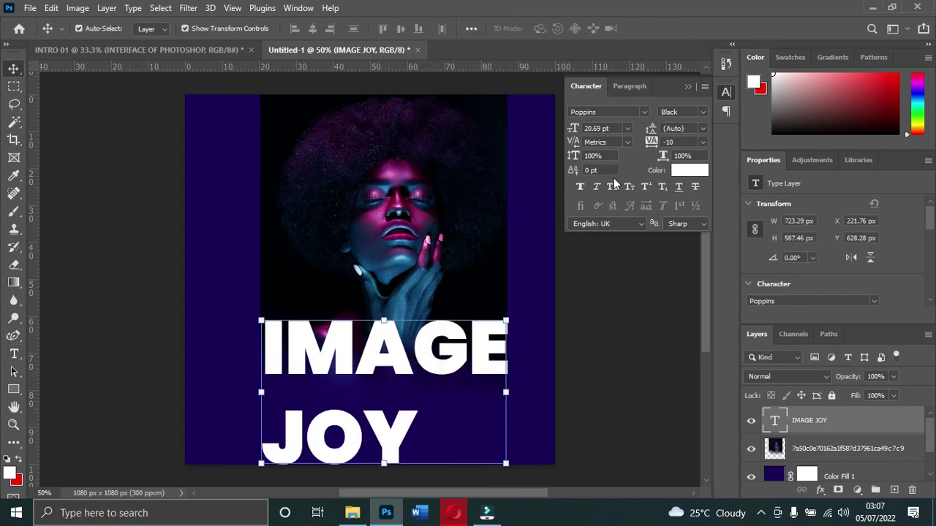
# - Scale the two-line text down to about 16.05 pt and set its leading to 12 pt
pyautogui.moveTo(505, 320); pyautogui.dragTo(451, 334)
pyautogui.moveTo(404, 364); pyautogui.dragTo(431, 359)
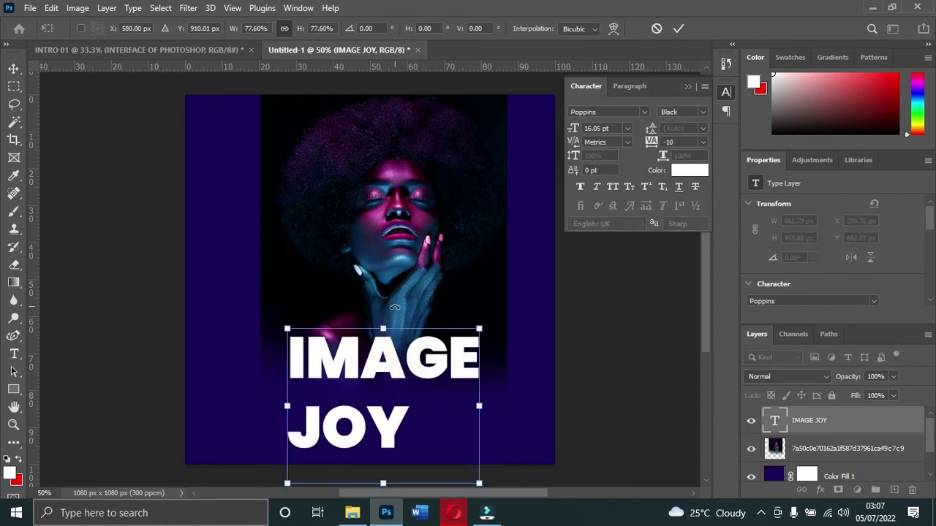
pyautogui.click(680, 28)
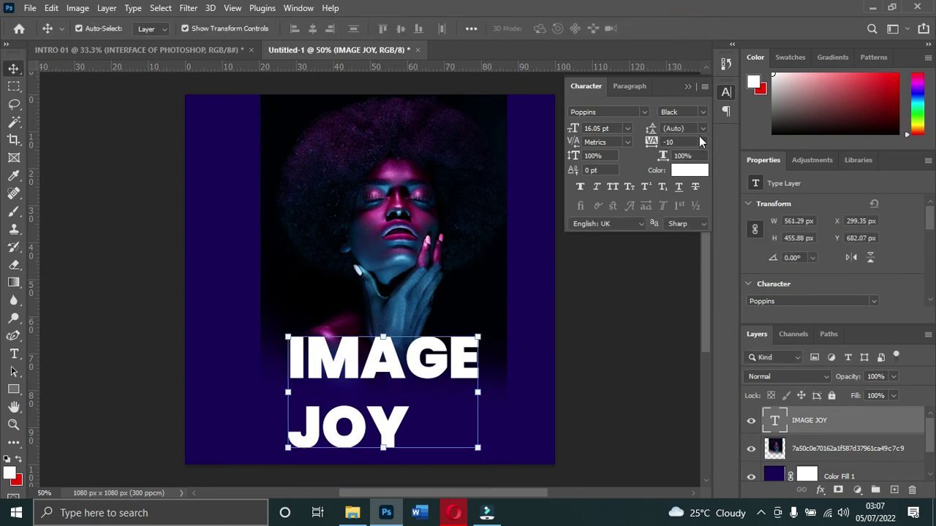
pyautogui.moveTo(654, 131); pyautogui.dragTo(651, 129)
pyautogui.click(437, 354)
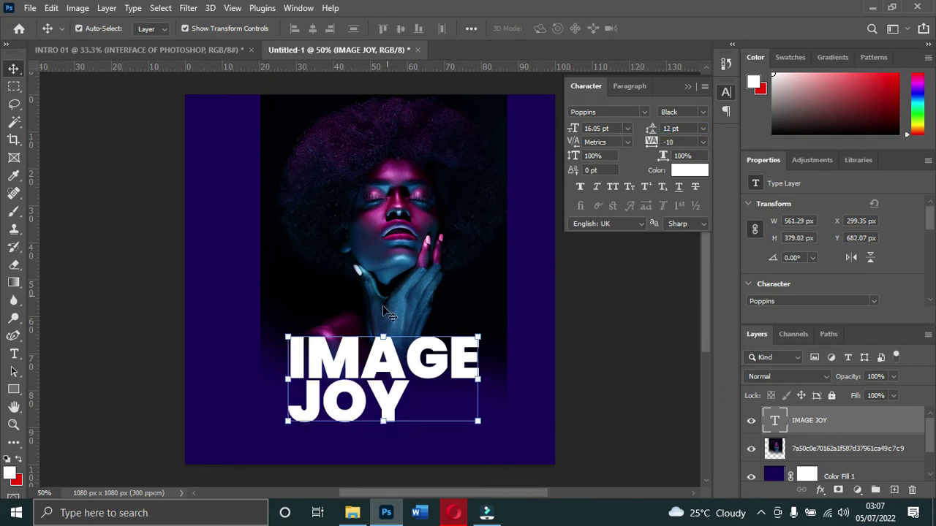
# - Center-align the IMAGE JOY text and move it back across the lower part of the portrait
pyautogui.doubleClick(352, 376)
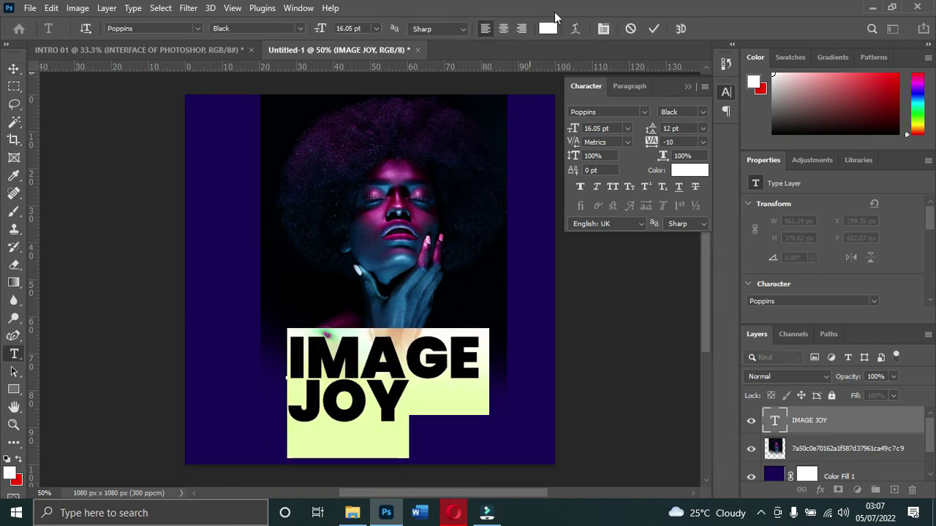
pyautogui.click(503, 29)
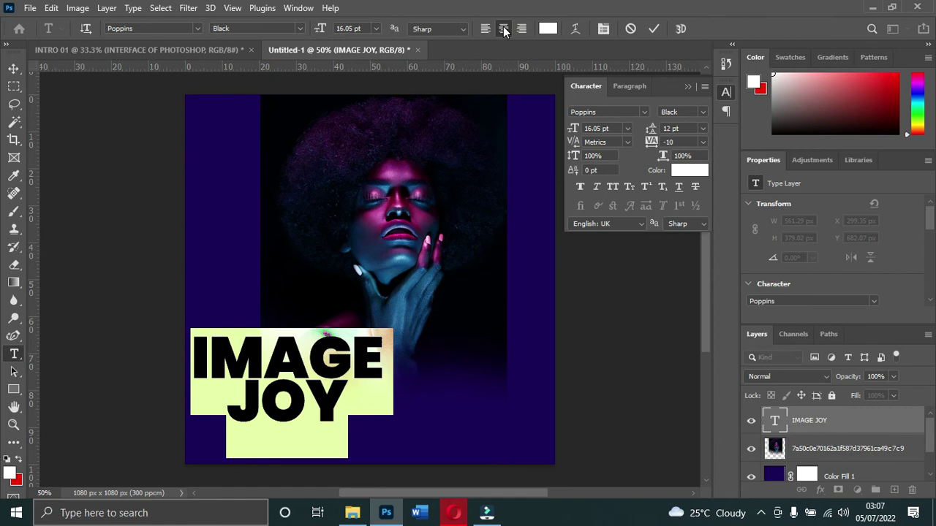
pyautogui.click(652, 29)
pyautogui.press('v')
pyautogui.moveTo(300, 377); pyautogui.dragTo(392, 387)
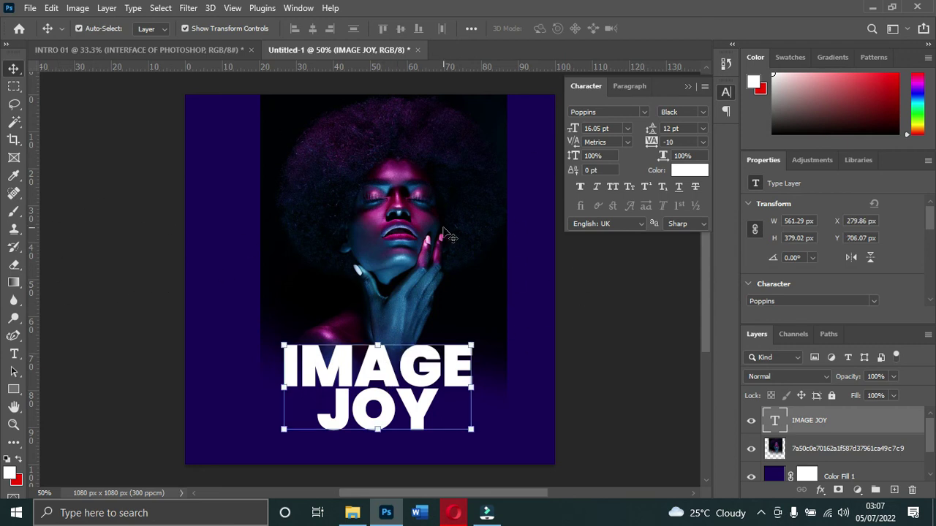
# - Draw a white rectangle of about 274 × 298 px with 50 px rounded corners over the portrait's left edge
pyautogui.click(13, 389)
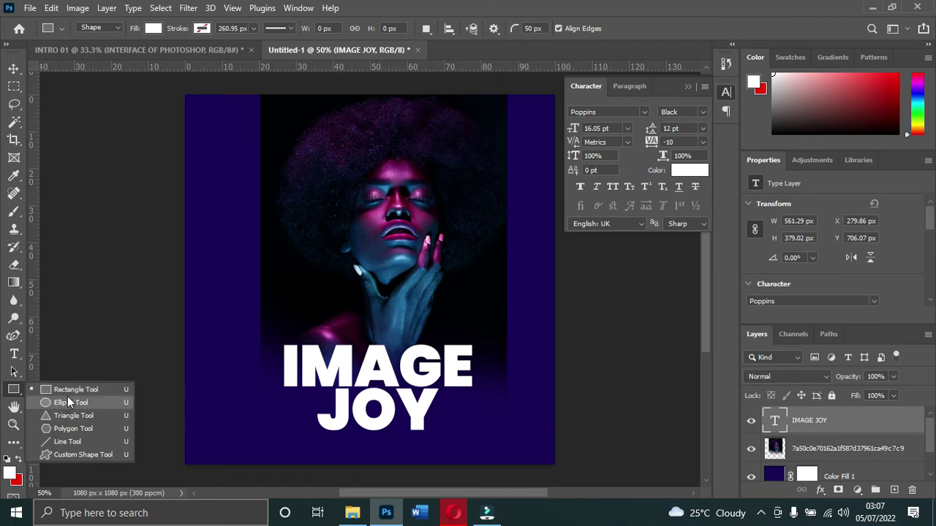
pyautogui.click(68, 392)
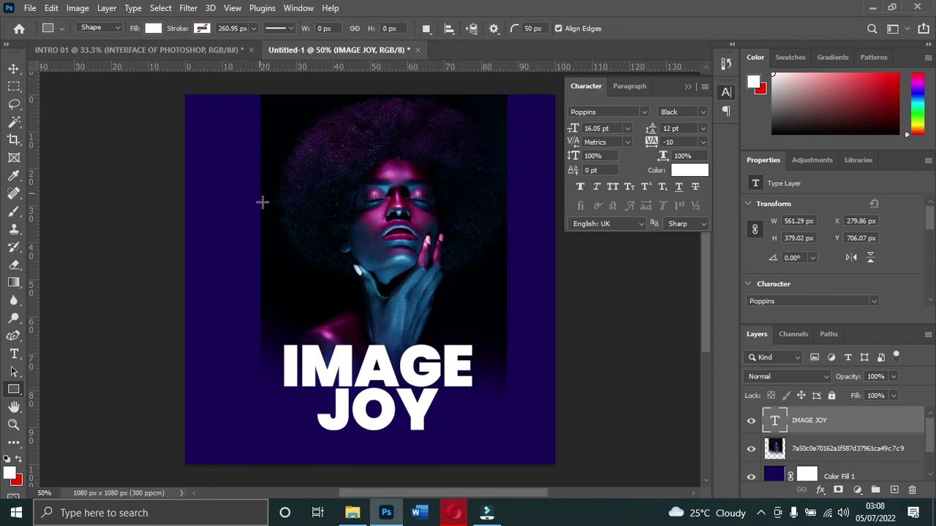
pyautogui.moveTo(225, 205); pyautogui.dragTo(319, 307)
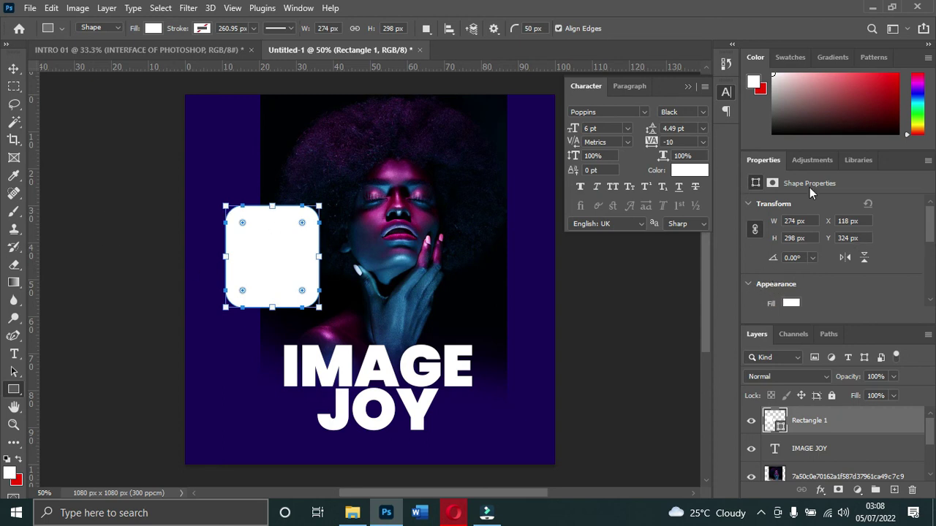
# - Reduce all four corner radii of the white rectangle to 0 px
pyautogui.scroll(-2, 811, 236)
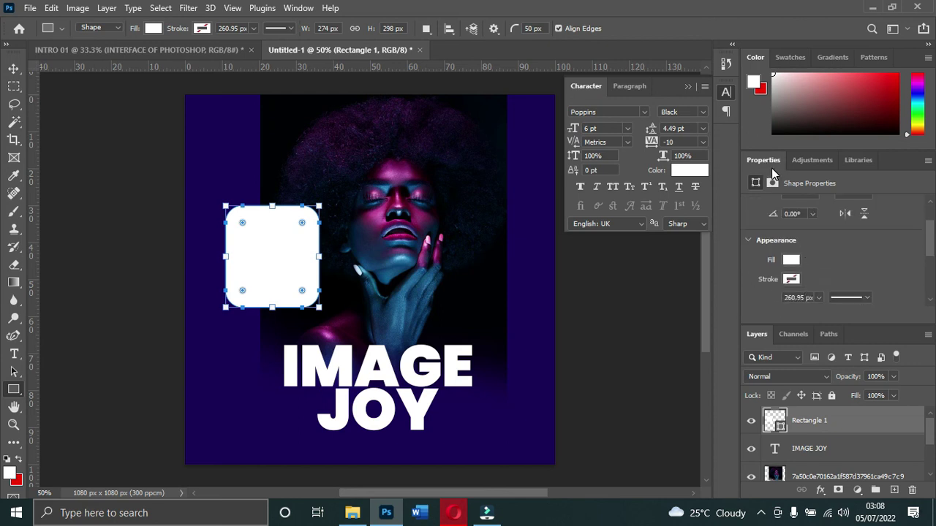
pyautogui.scroll(-2, 781, 289)
pyautogui.scroll(-3, 788, 287)
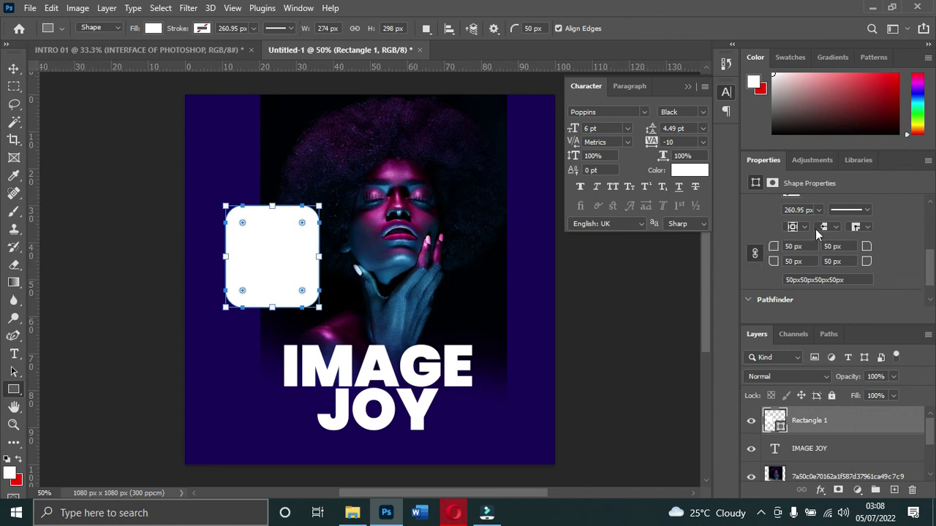
pyautogui.scroll(3, 801, 209)
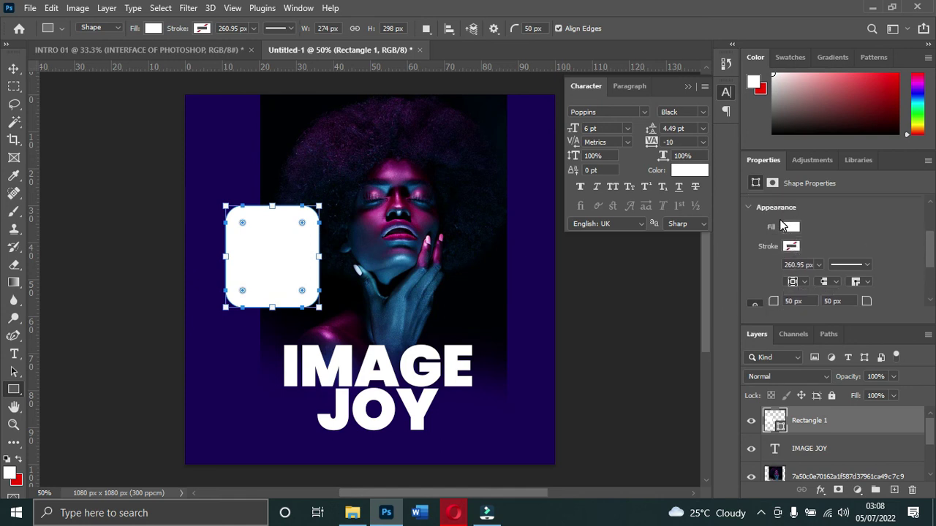
pyautogui.scroll(-2, 780, 226)
pyautogui.scroll(-1, 791, 285)
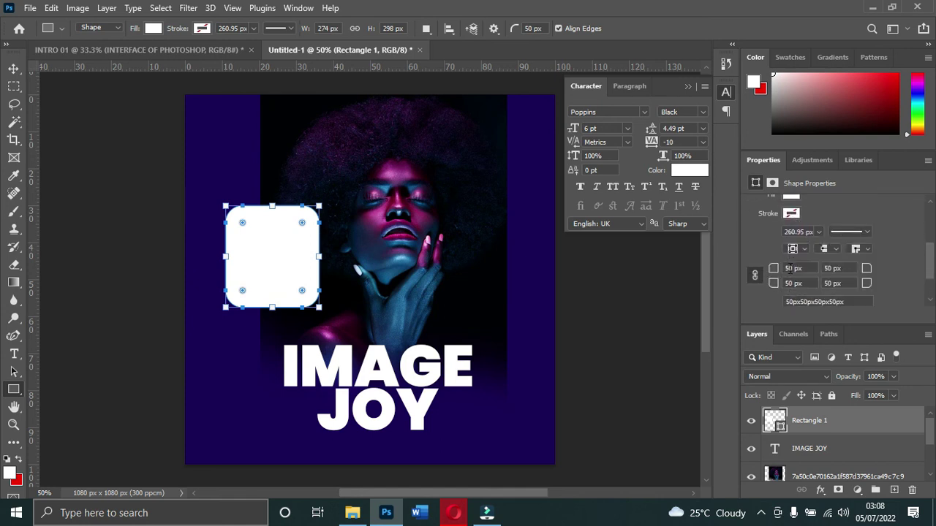
pyautogui.moveTo(774, 286); pyautogui.dragTo(746, 286)
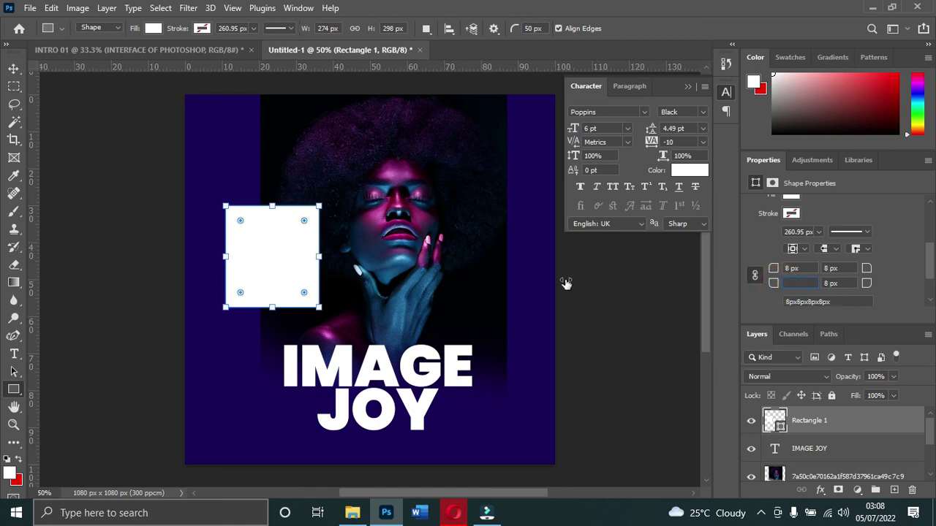
pyautogui.moveTo(773, 286); pyautogui.dragTo(650, 318)
# - Try rounding only the rectangle's upper-left corner to about 89 px with radii unlinked, and return to linked 0 px corners
pyautogui.click(755, 276)
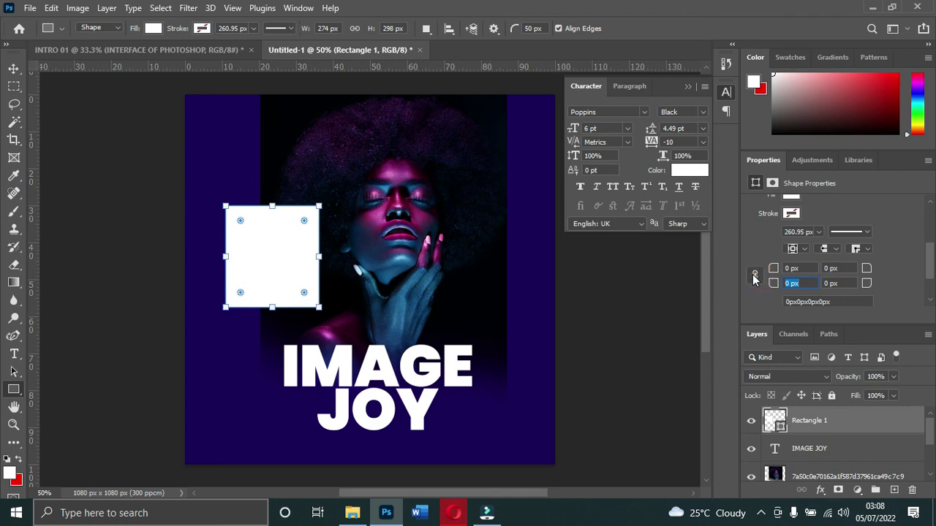
pyautogui.moveTo(774, 269); pyautogui.dragTo(834, 275)
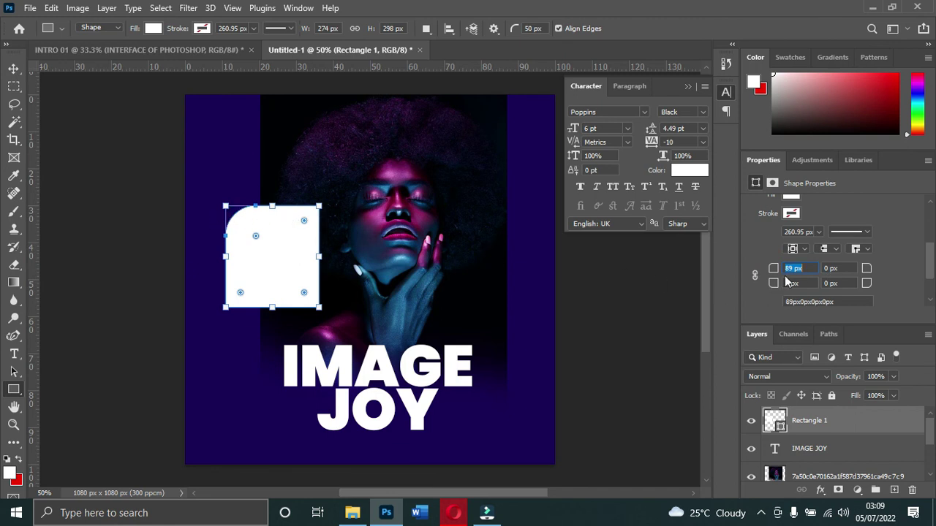
pyautogui.moveTo(773, 269); pyautogui.dragTo(804, 270)
pyautogui.moveTo(863, 269); pyautogui.dragTo(760, 285)
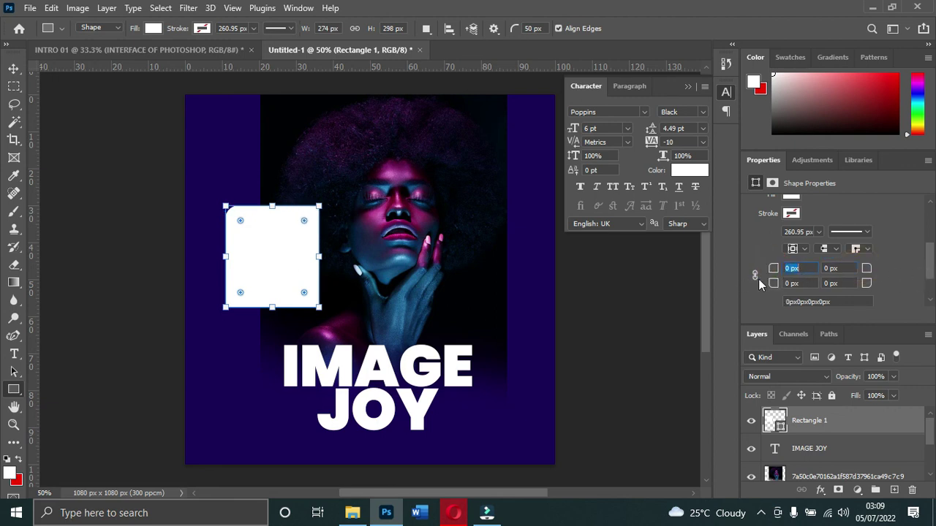
pyautogui.click(754, 276)
pyautogui.moveTo(773, 285)
pyautogui.mouseDown()
pyautogui.moveTo(857, 292)
pyautogui.moveTo(770, 296)
pyautogui.mouseUp()
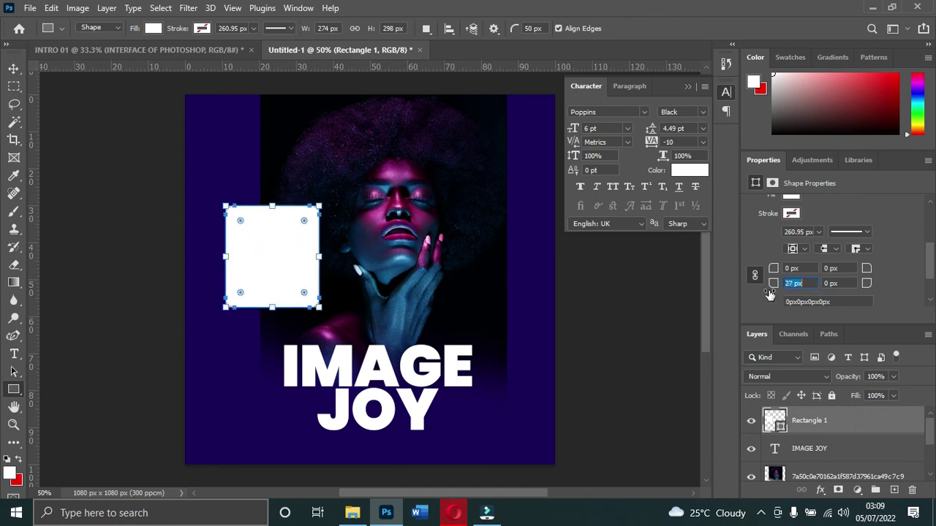
pyautogui.moveTo(678, 274); pyautogui.dragTo(669, 274)
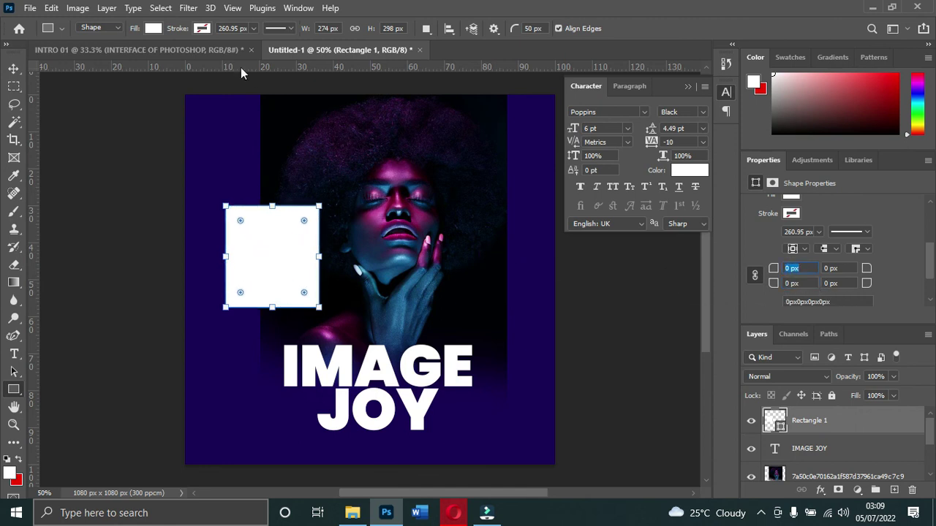
# - Try black and red as the rectangle's fill color, and set the fill back to white
pyautogui.click(153, 29)
pyautogui.click(168, 101)
pyautogui.click(150, 102)
pyautogui.click(130, 100)
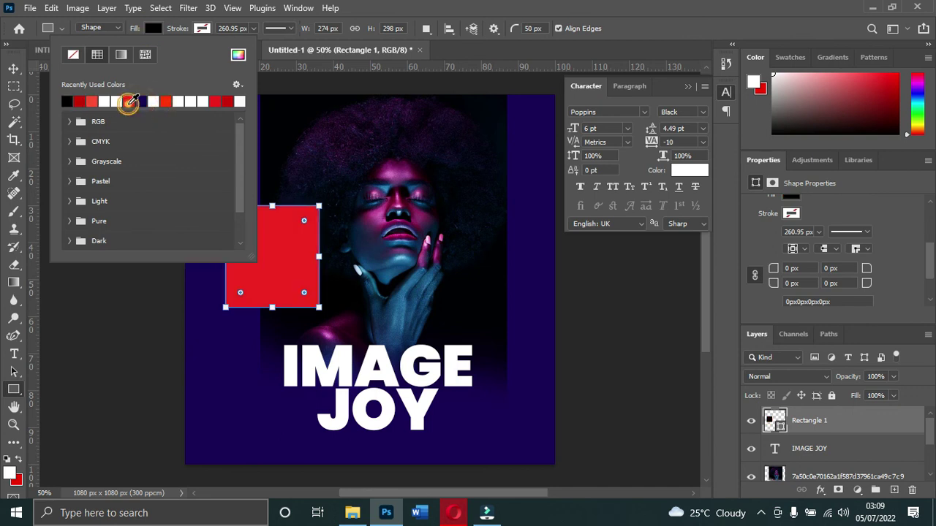
pyautogui.click(106, 101)
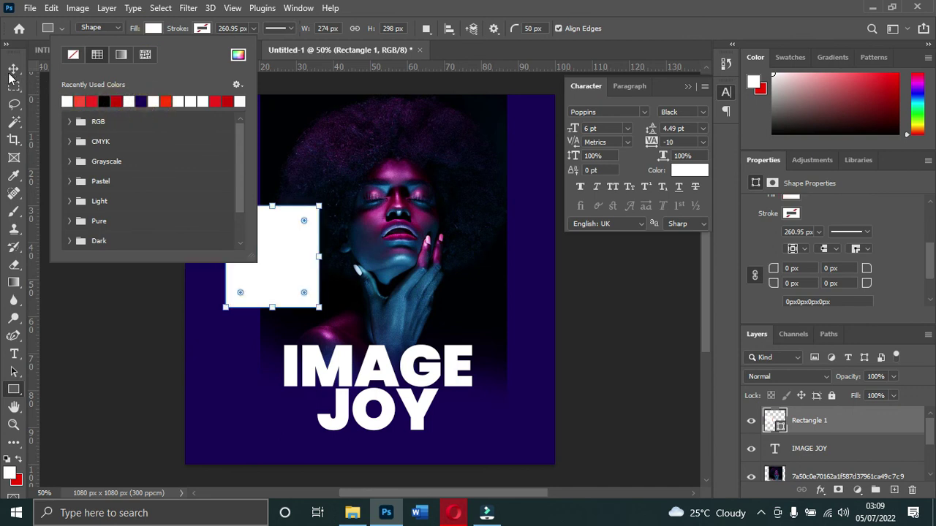
# - Scale the white rectangle down to about 77% and place it over the upper part of the portrait's left edge
pyautogui.click(14, 68)
pyautogui.moveTo(292, 249); pyautogui.dragTo(263, 195)
pyautogui.moveTo(286, 232); pyautogui.dragTo(288, 180)
pyautogui.moveTo(315, 120); pyautogui.dragTo(292, 139)
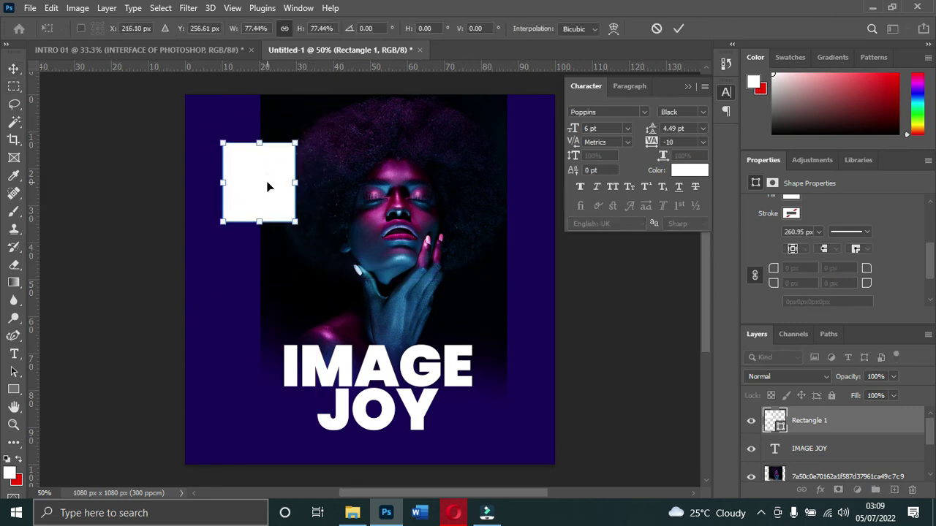
pyautogui.moveTo(267, 183); pyautogui.dragTo(254, 187)
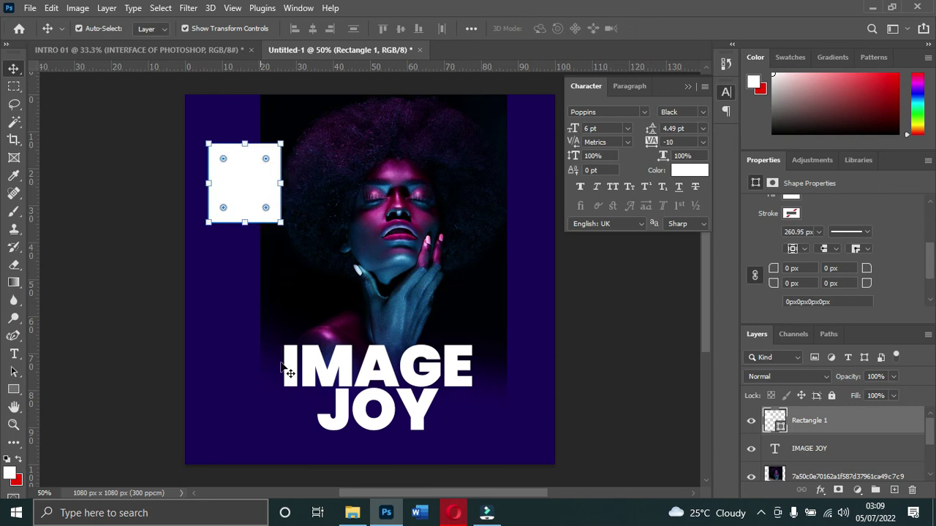
# - Draw a white circle about 280 px in diameter with the Ellipse tool over the portrait's chin and hand
pyautogui.click(271, 341)
pyautogui.click(13, 389)
pyautogui.click(80, 402)
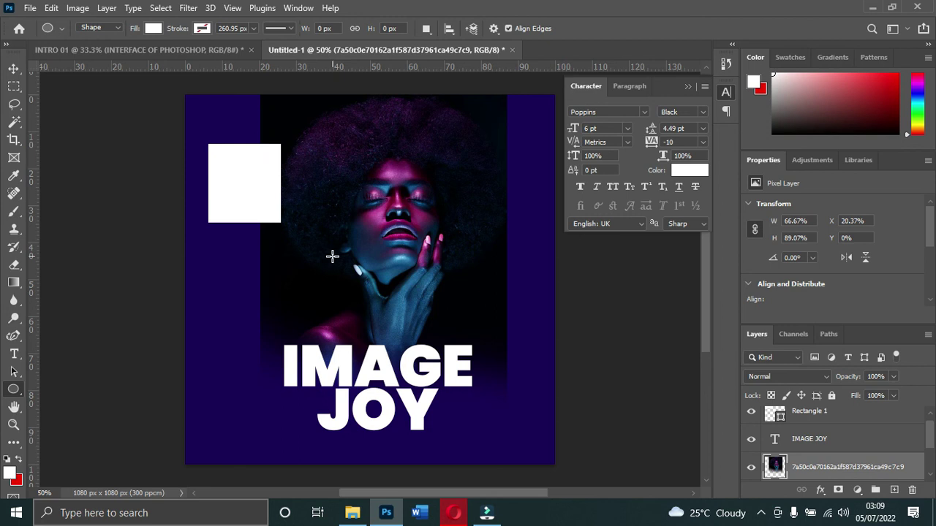
pyautogui.moveTo(337, 240); pyautogui.dragTo(433, 336)
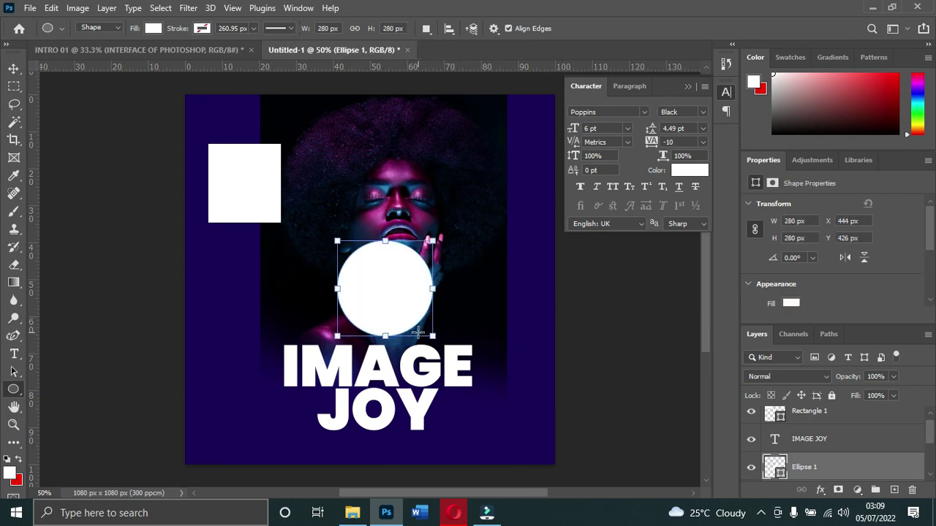
# - Change the circle's fill to a bright, fully saturated yellow using the color picker
pyautogui.click(153, 28)
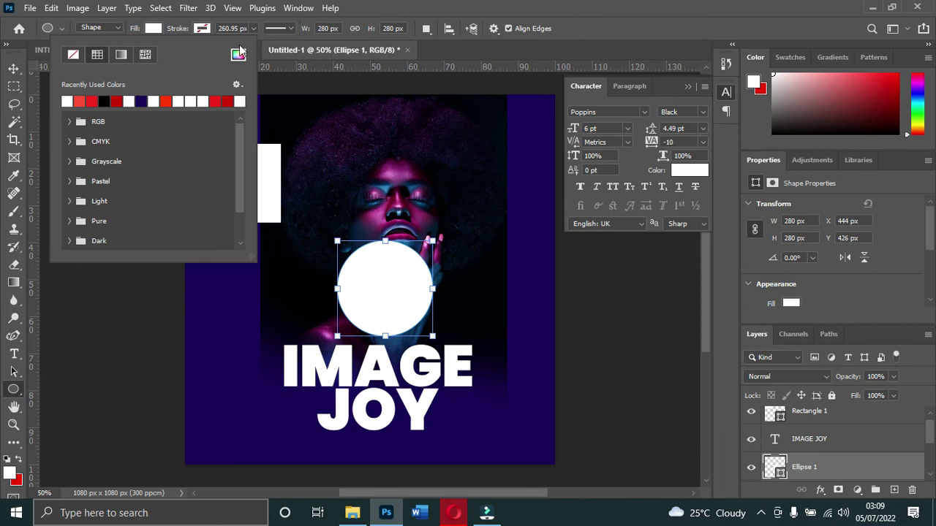
pyautogui.click(238, 57)
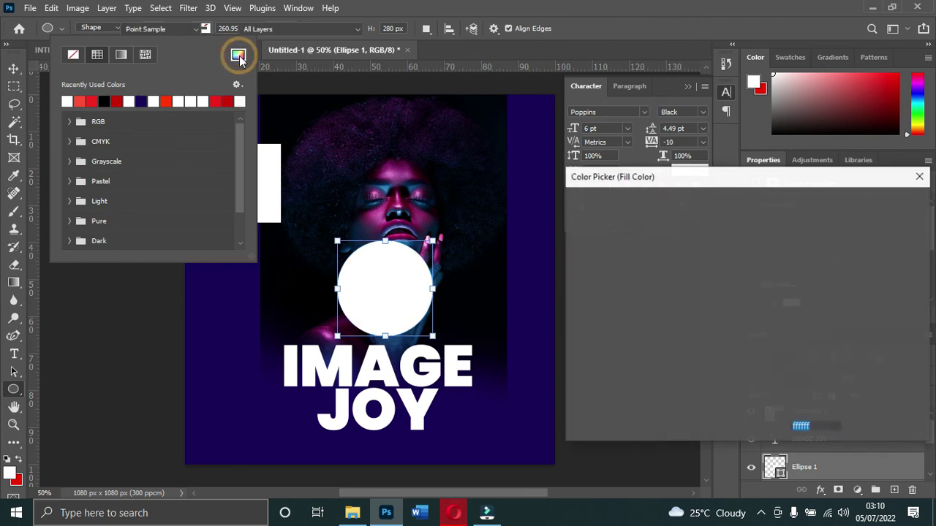
pyautogui.click(764, 355)
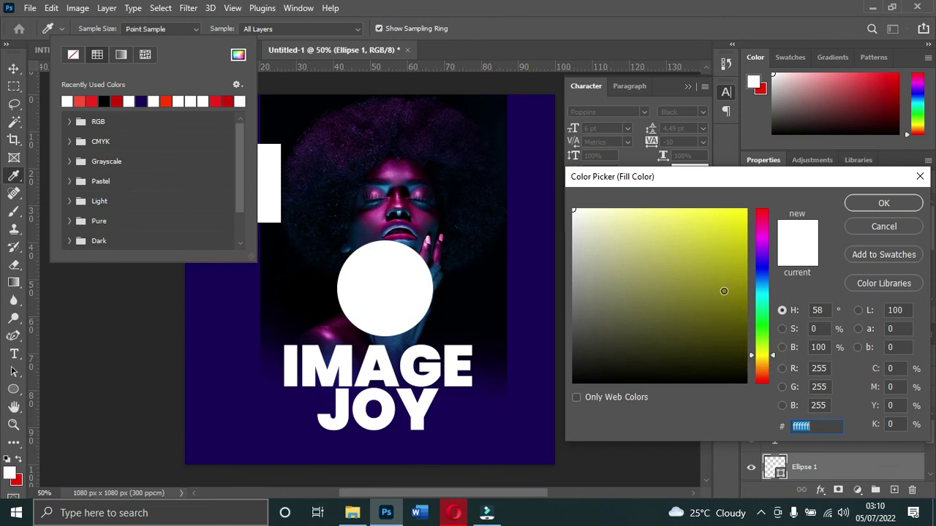
pyautogui.moveTo(723, 290); pyautogui.dragTo(747, 209)
pyautogui.click(867, 204)
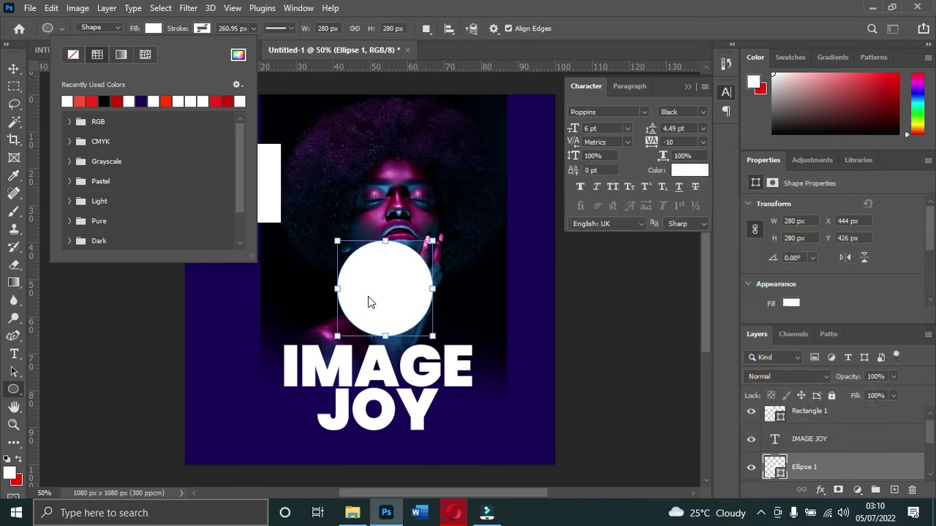
# - Scale the white rectangle down to about 56% and place it on the blue strip beside the portrait's hair
pyautogui.click(13, 69)
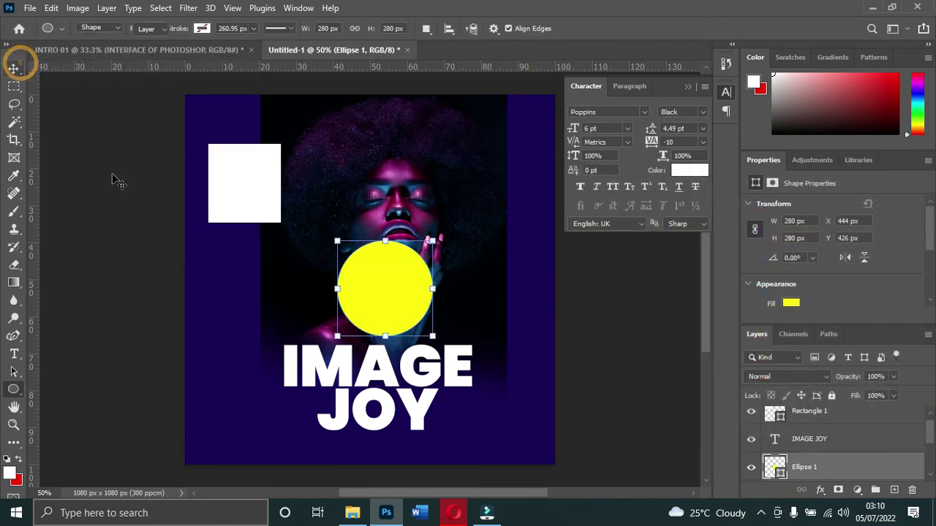
pyautogui.moveTo(255, 189); pyautogui.dragTo(256, 224)
pyautogui.moveTo(280, 179); pyautogui.dragTo(236, 167)
pyautogui.press('Return')
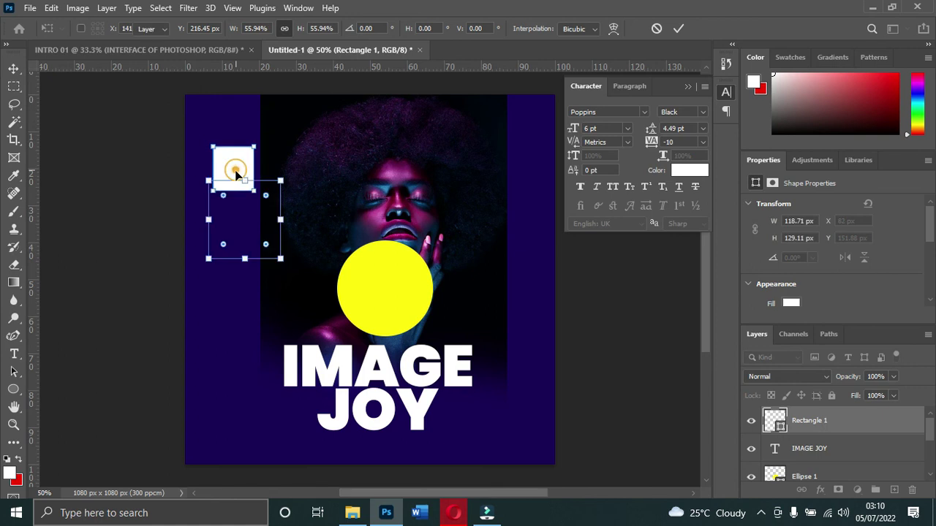
# - Scale the yellow circle down to about 45% and place it directly below the white rectangle on the blue strip
pyautogui.moveTo(362, 288); pyautogui.dragTo(220, 263)
pyautogui.moveTo(291, 219); pyautogui.dragTo(239, 273)
pyautogui.moveTo(212, 313); pyautogui.dragTo(231, 228)
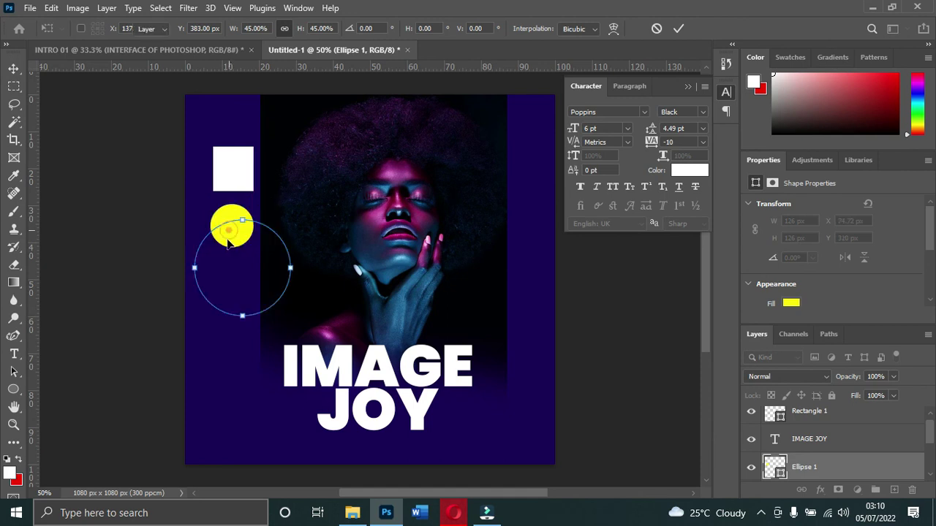
pyautogui.press('Return')
pyautogui.click(228, 298)
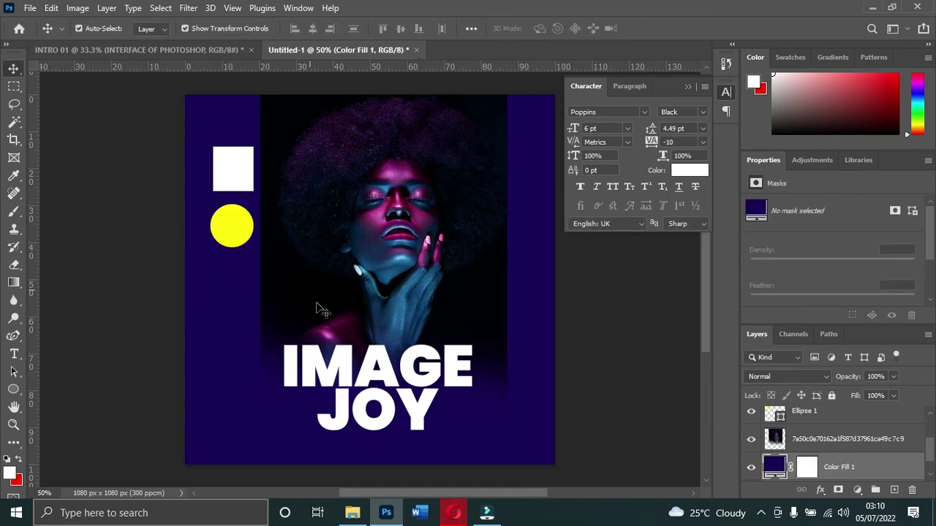
pyautogui.click(14, 389)
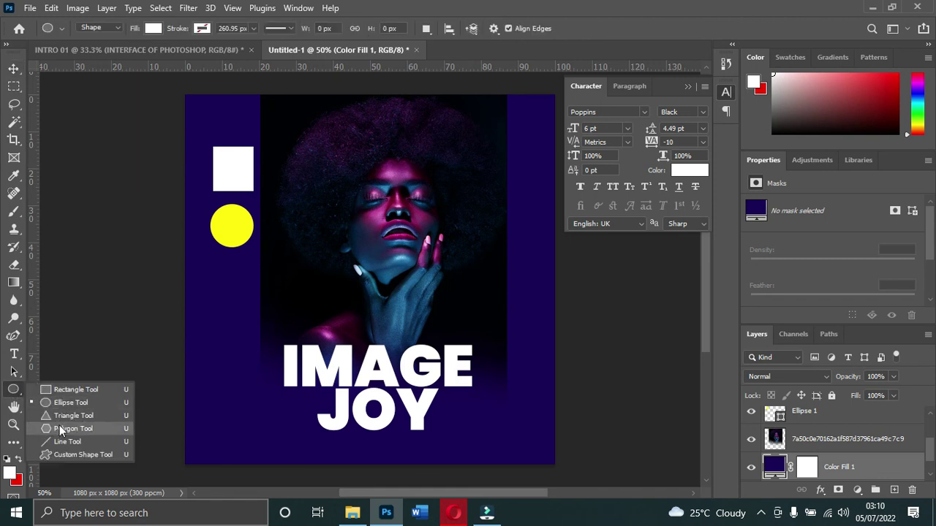
pyautogui.click(14, 389)
pyautogui.click(12, 64)
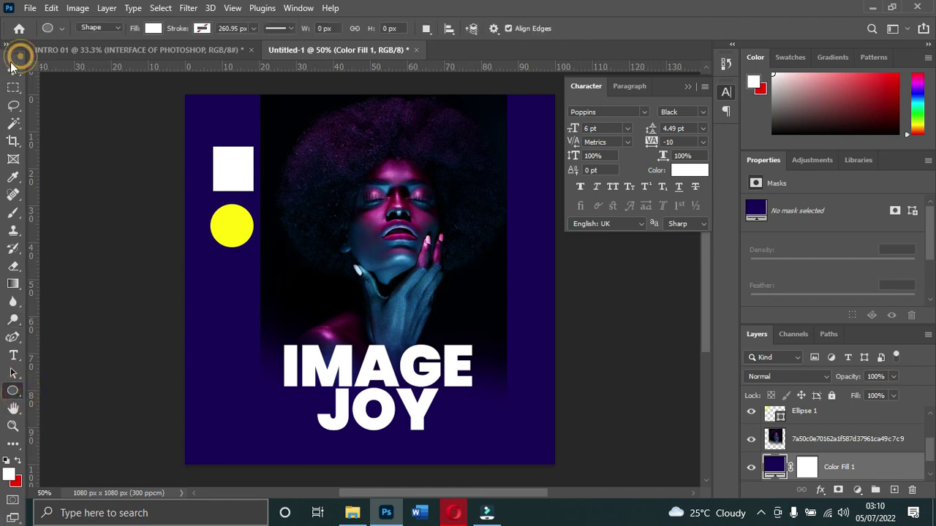
pyautogui.click(14, 72)
pyautogui.rightClick(13, 64)
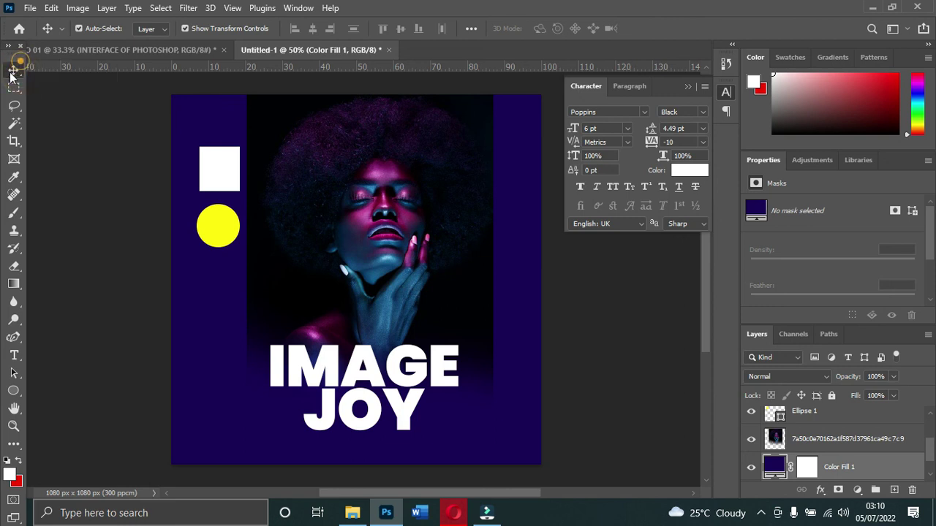
pyautogui.click(13, 66)
pyautogui.click(14, 61)
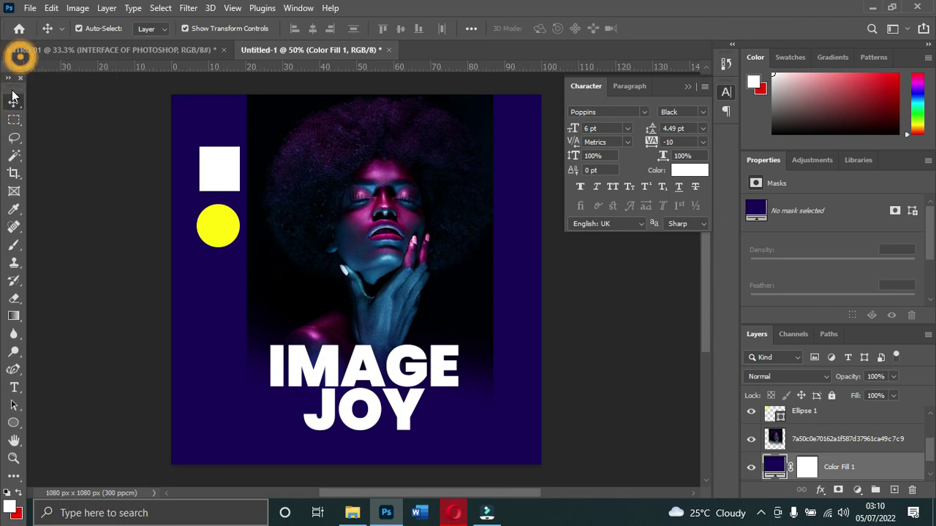